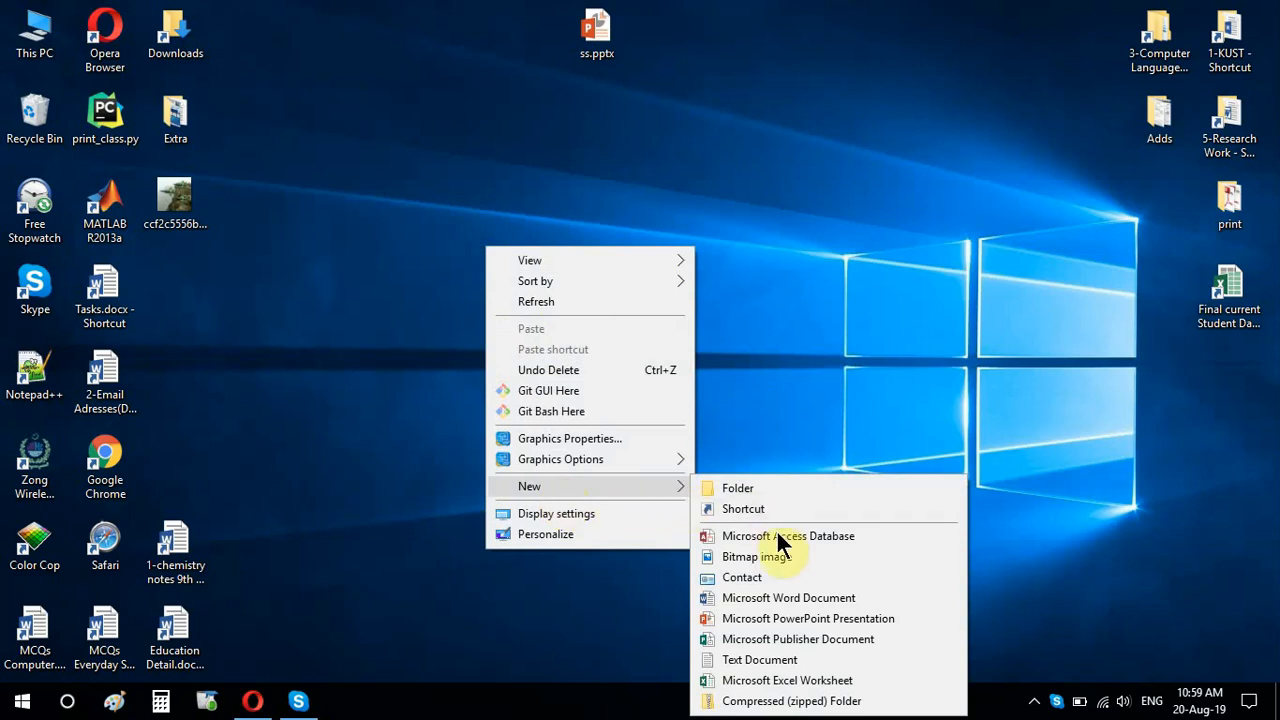
Step: Create a Word document named aa.docx on the desktop, open it in Word and close the Navigation pane
left_click(792, 599)
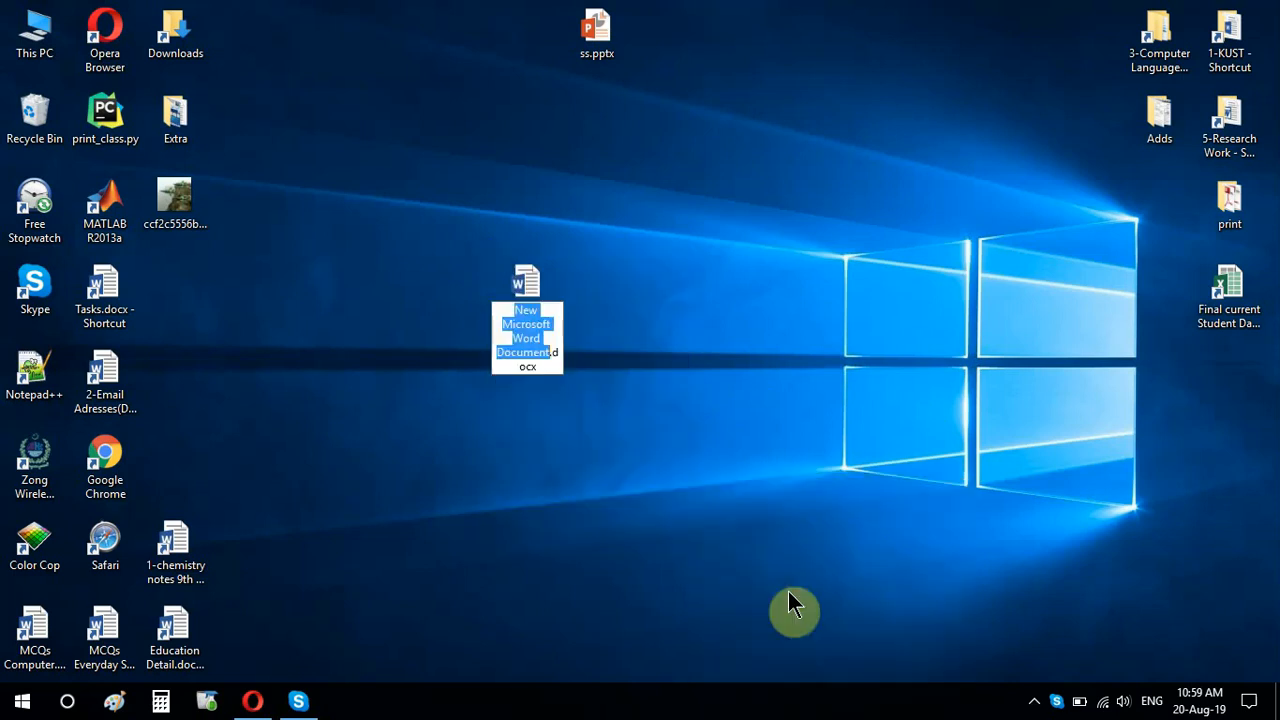
type("aa")
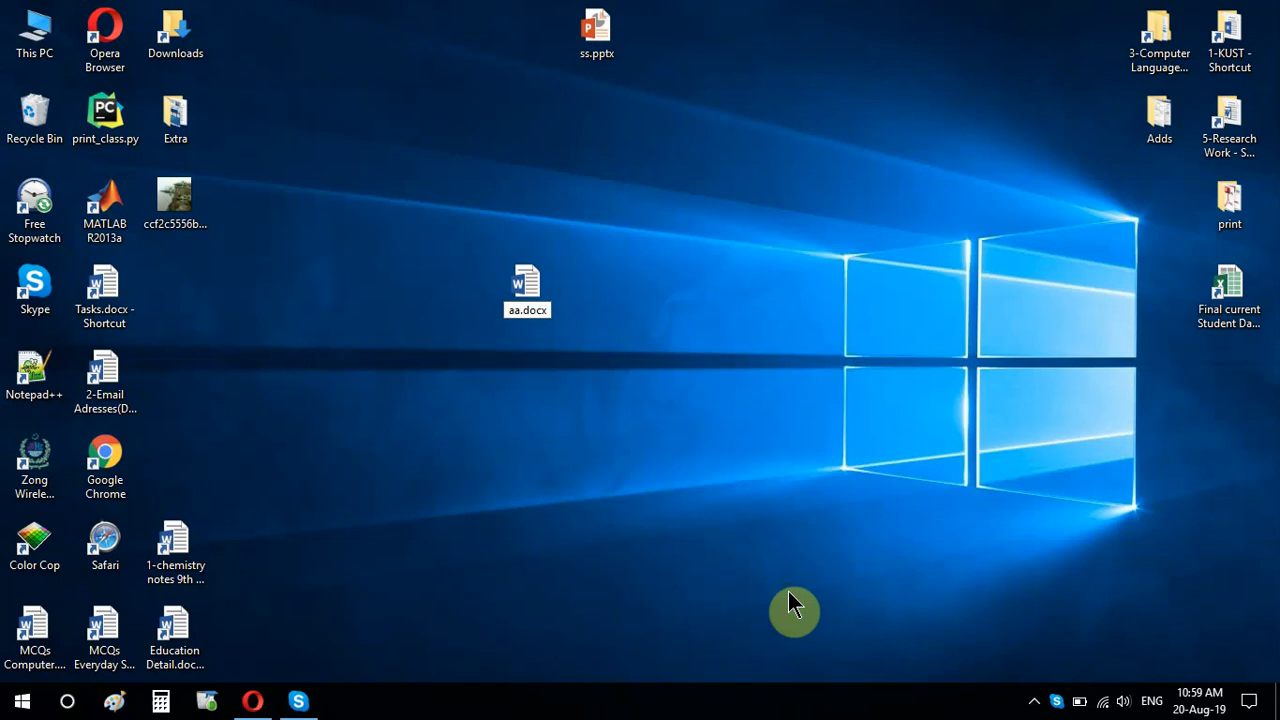
key("Return")
double_click(506, 288)
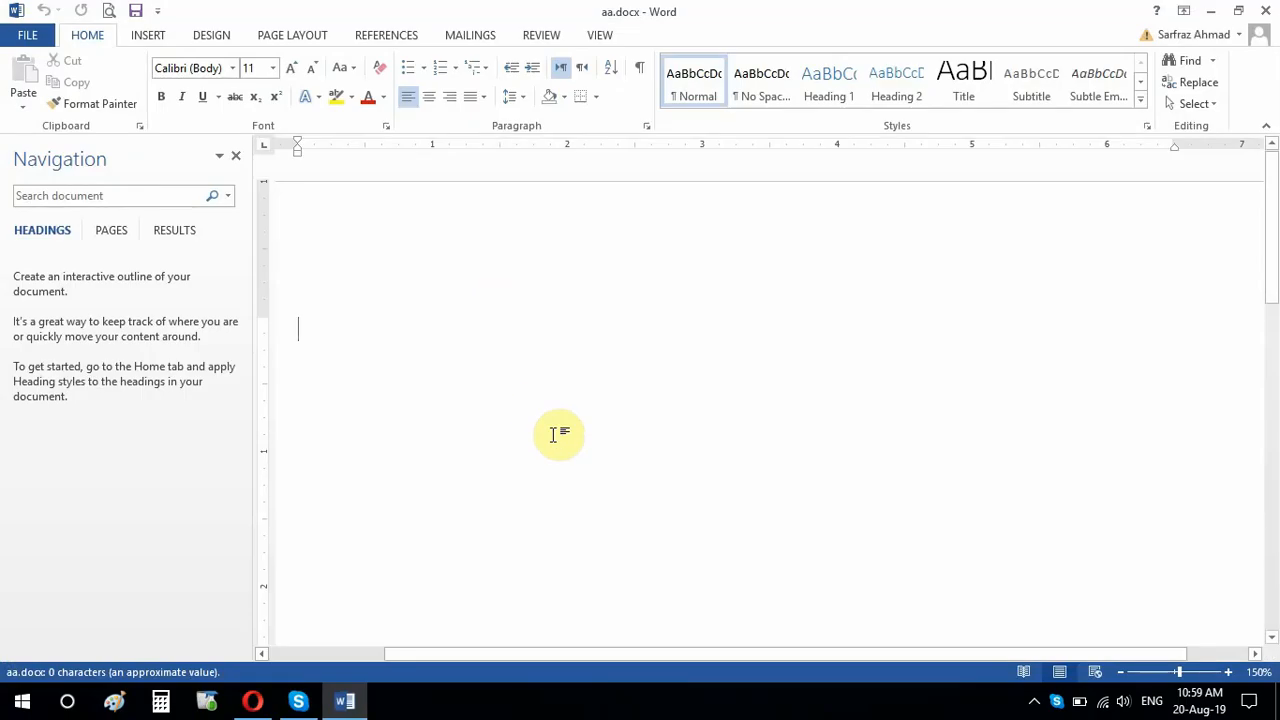
left_click(236, 156)
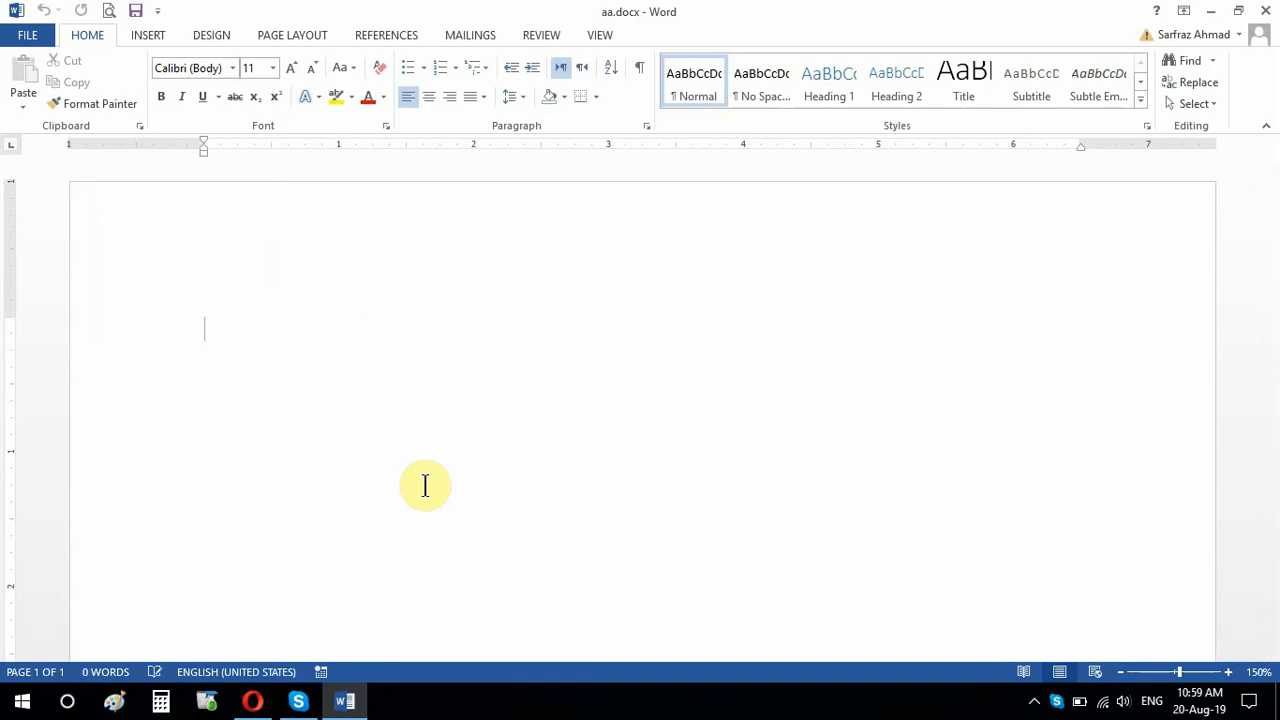
Step: Enter the heading "Administration" on the first line, correct its spelling, and place the cursor on the line below
type("A")
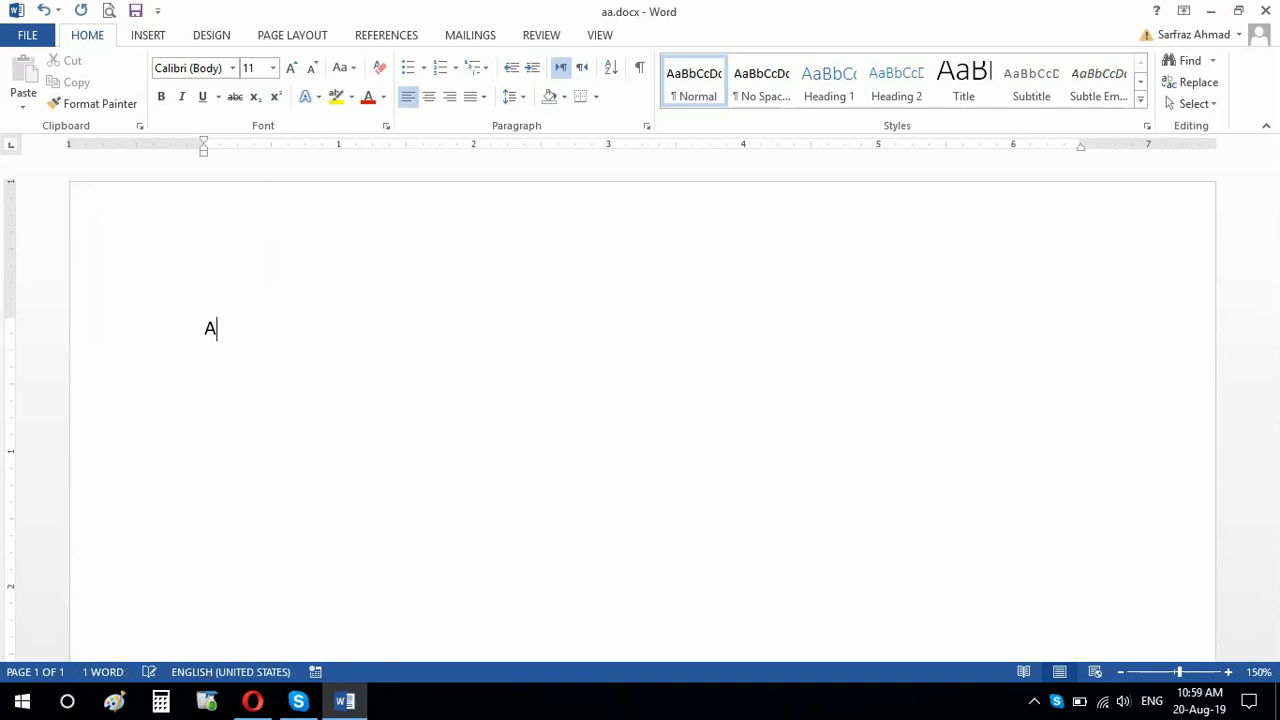
type("dministation")
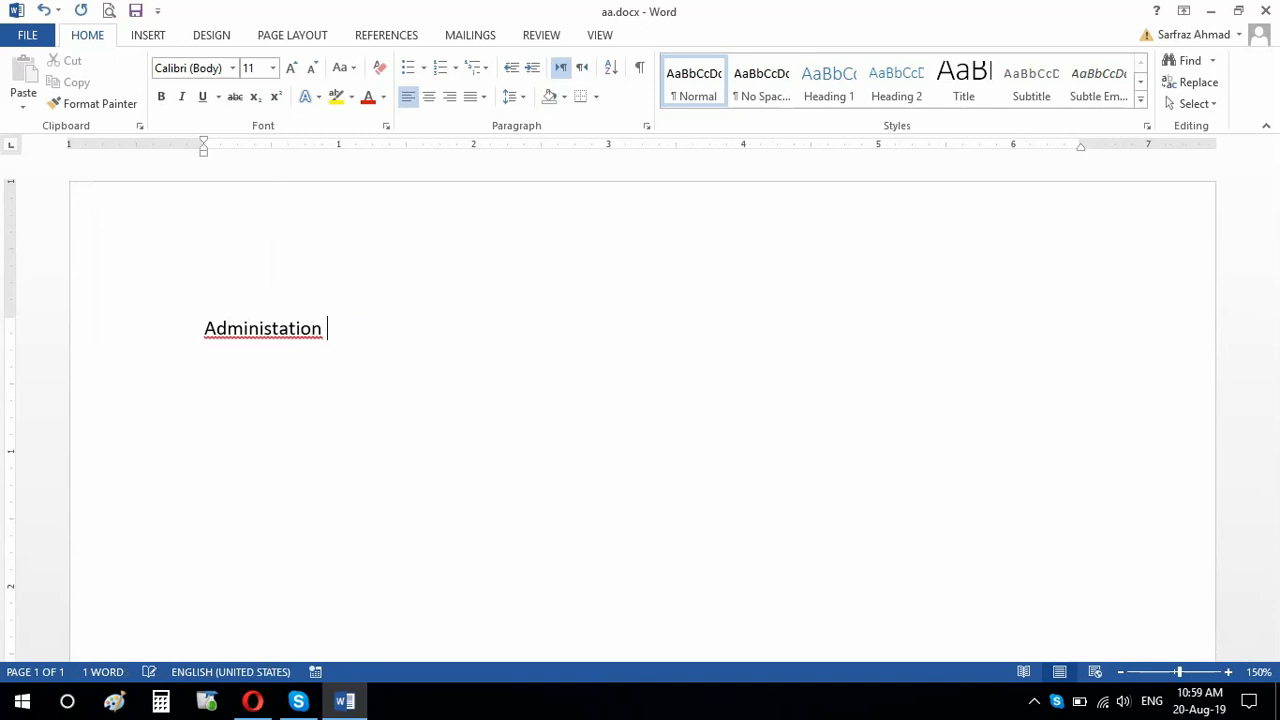
key("Return")
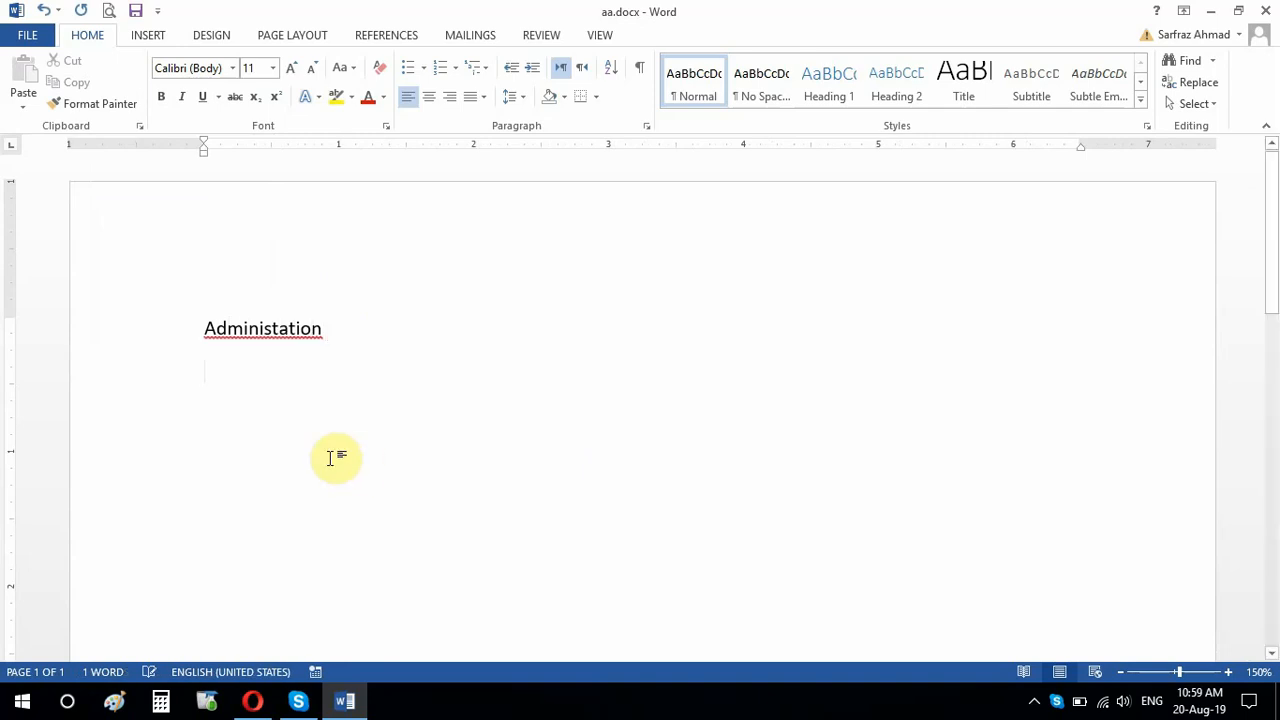
right_click(296, 329)
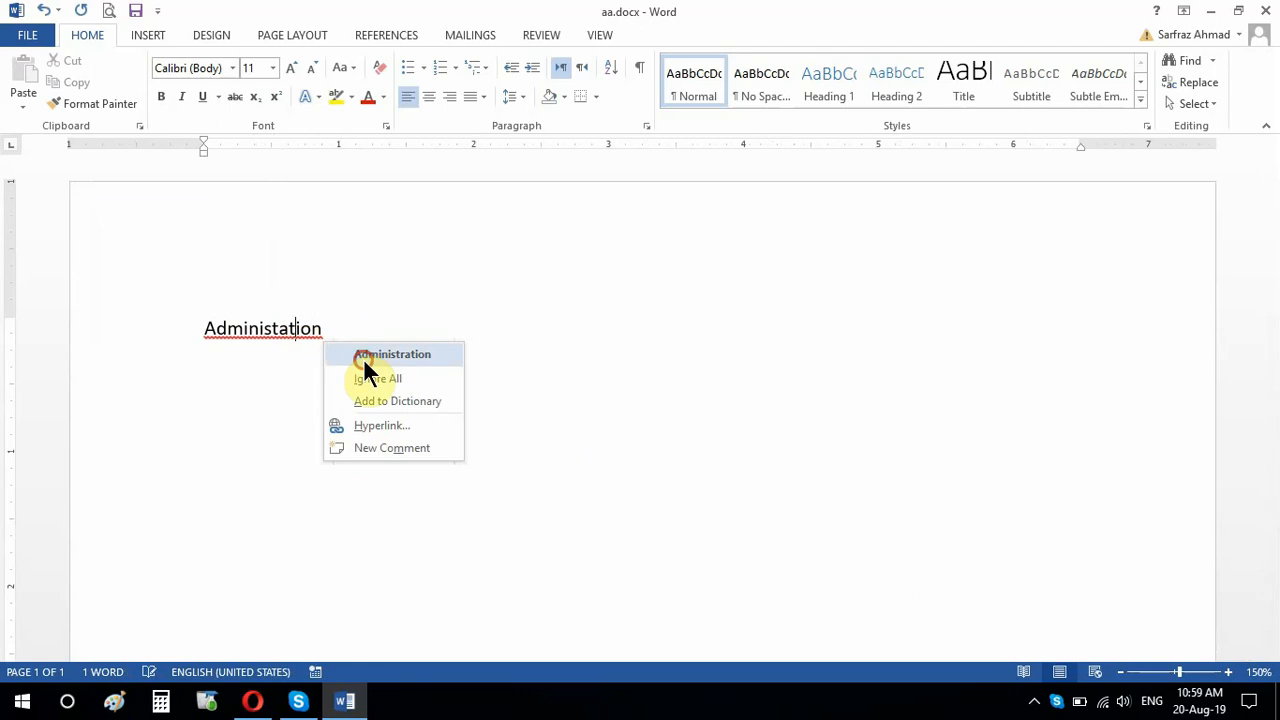
left_click(365, 355)
left_click(318, 366)
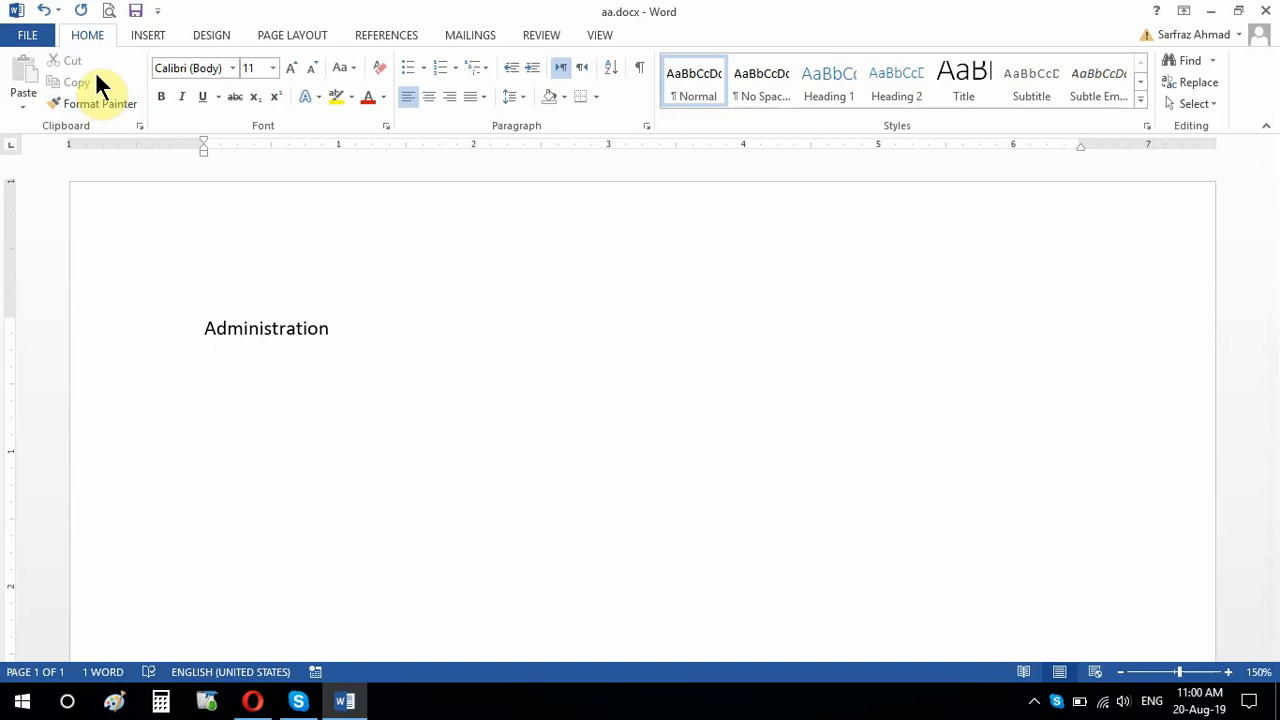
Step: Insert a table with four columns and one row below the Administration heading
left_click(147, 36)
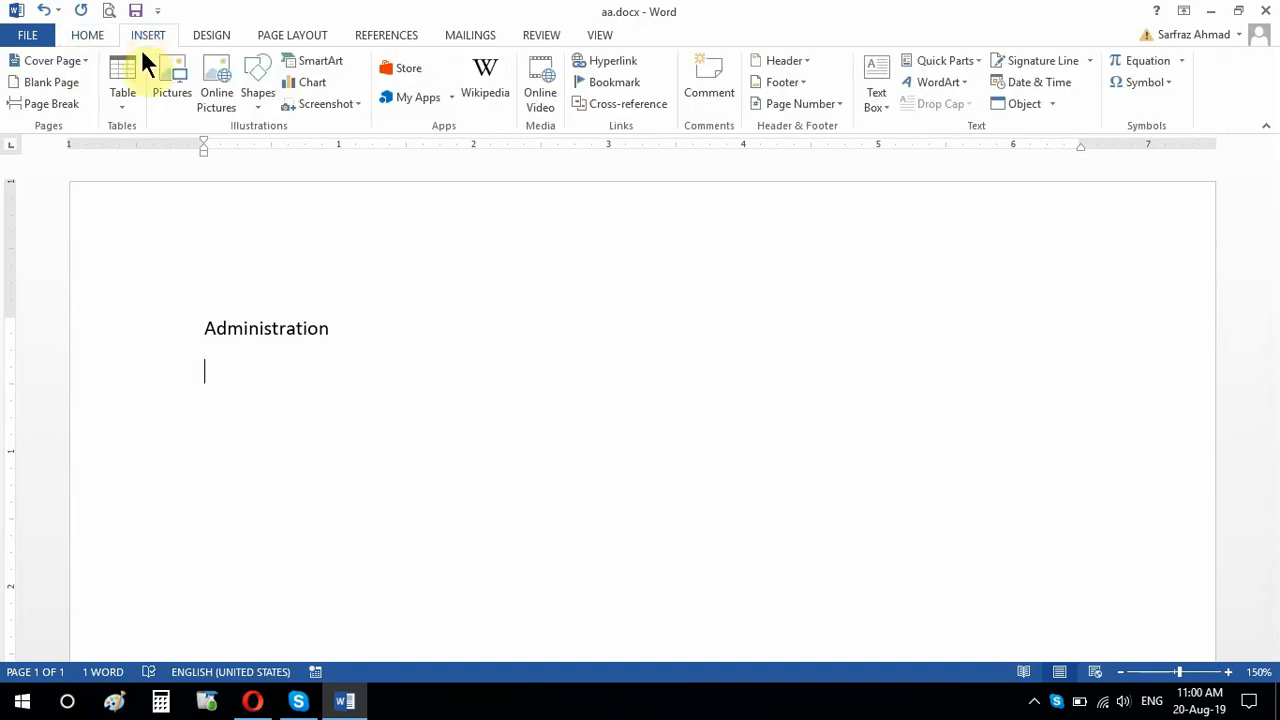
left_click(131, 106)
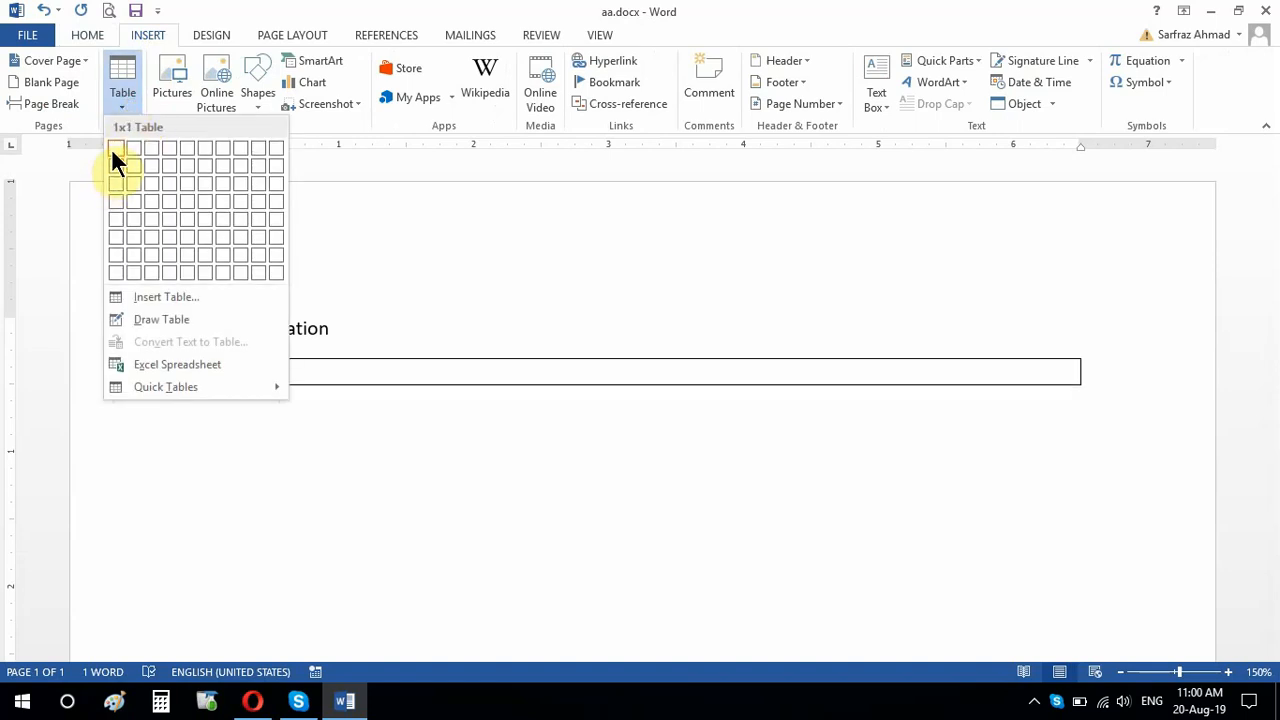
left_click(165, 150)
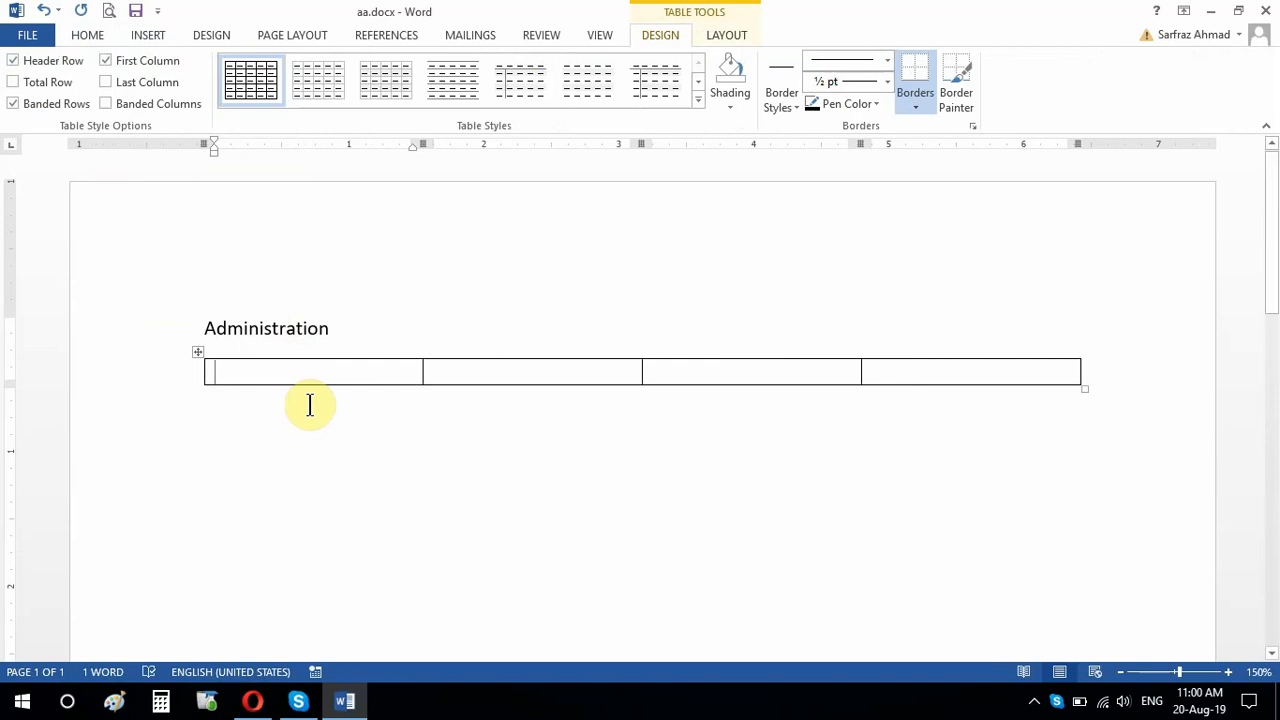
Step: Fill the table's header cells with S.No, Name, Role No and Class
type("S.No")
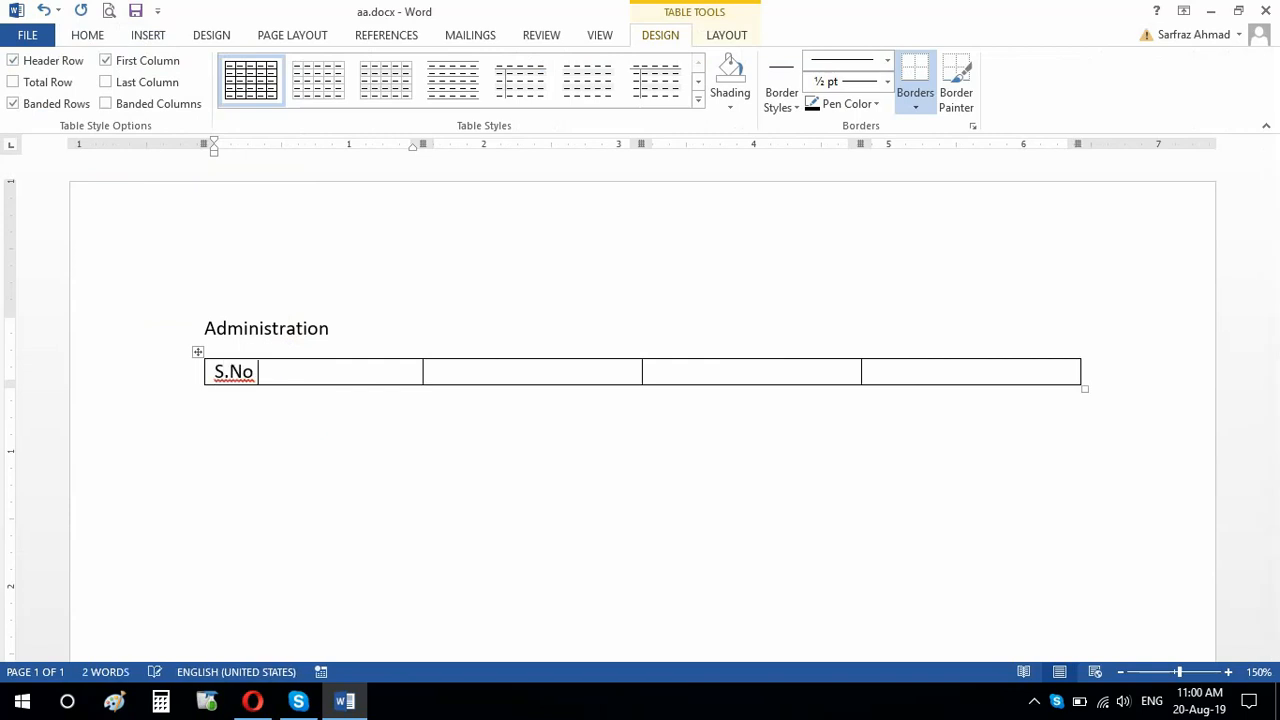
key("Tab")
type("Nname")
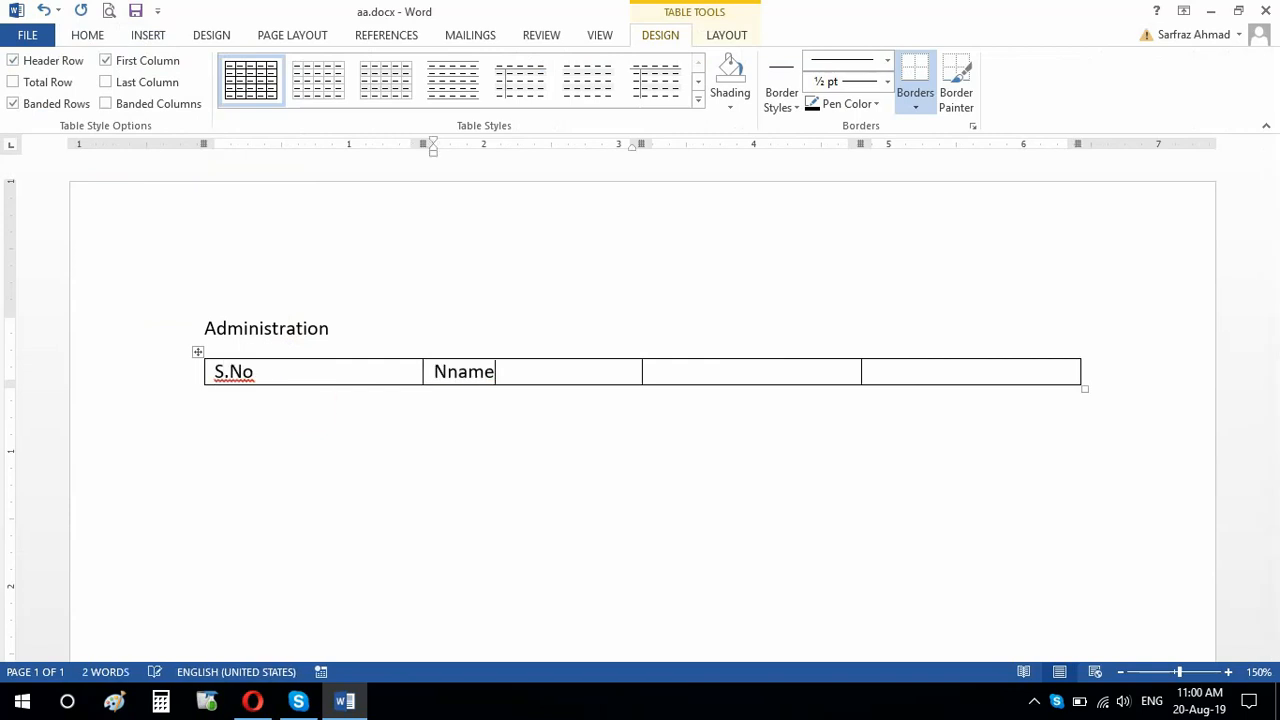
key("Tab")
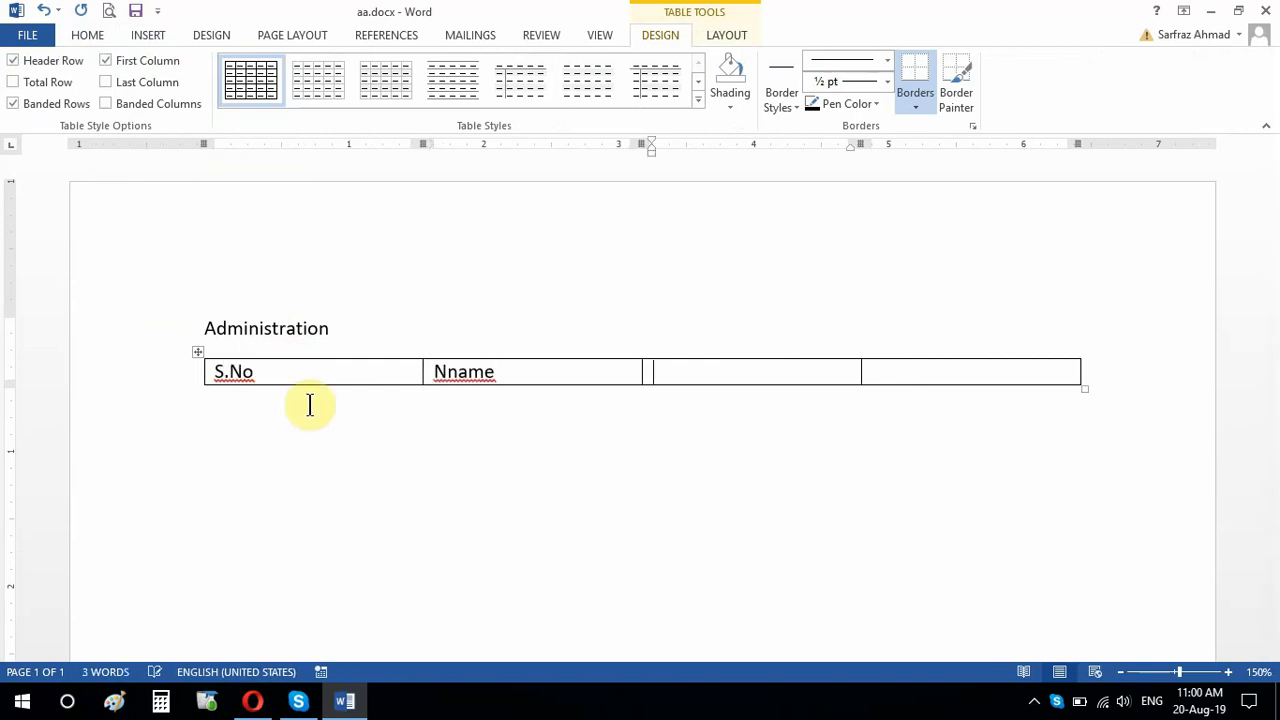
left_click(455, 374)
key("BackSpace")
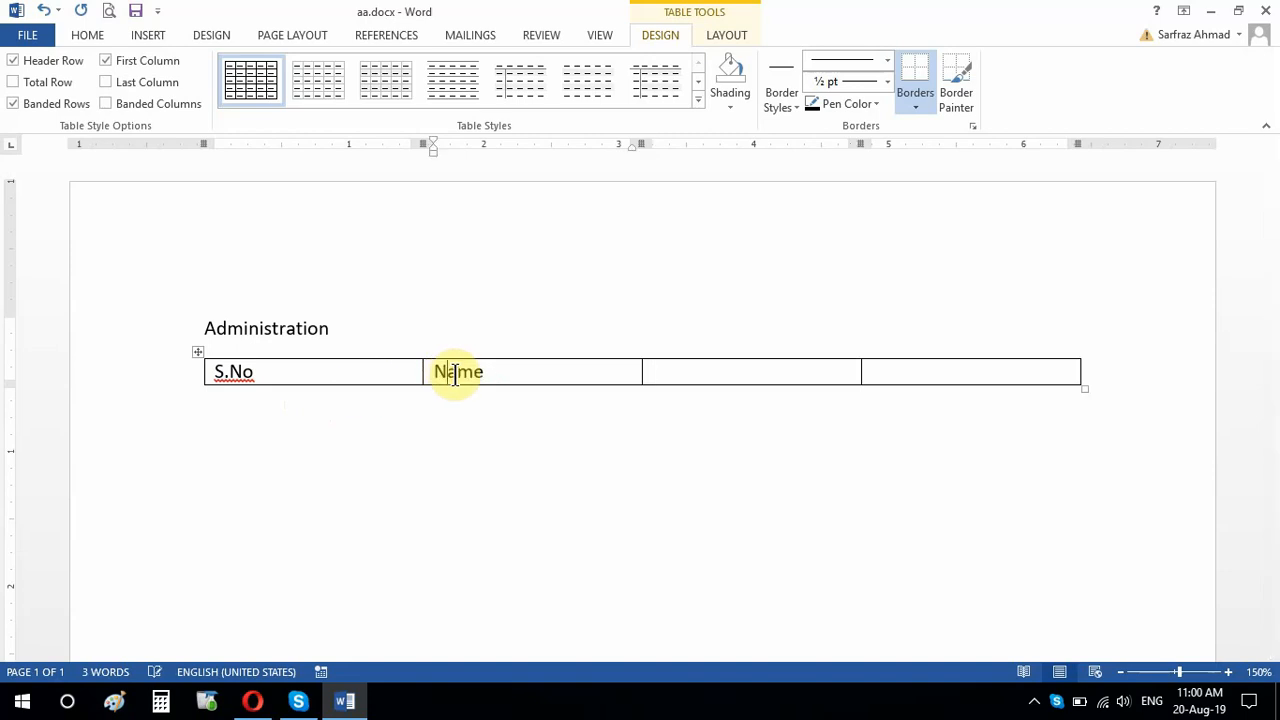
left_click(712, 377)
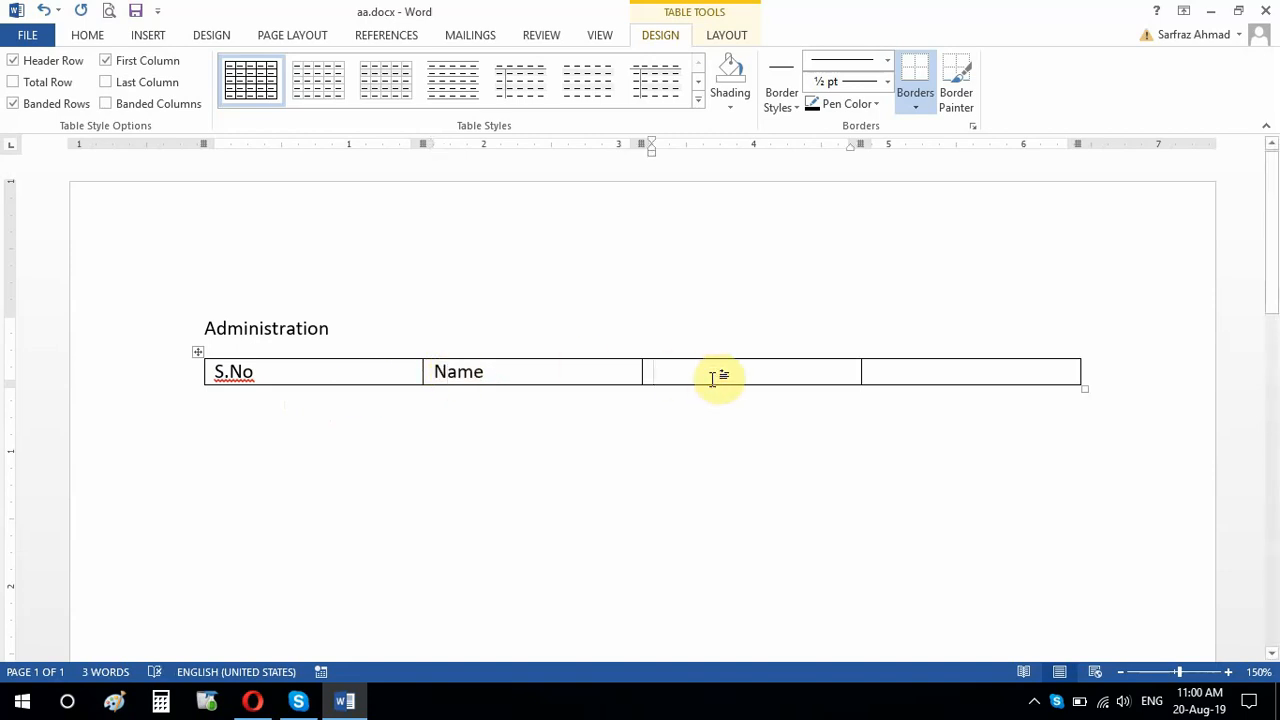
type("Role No")
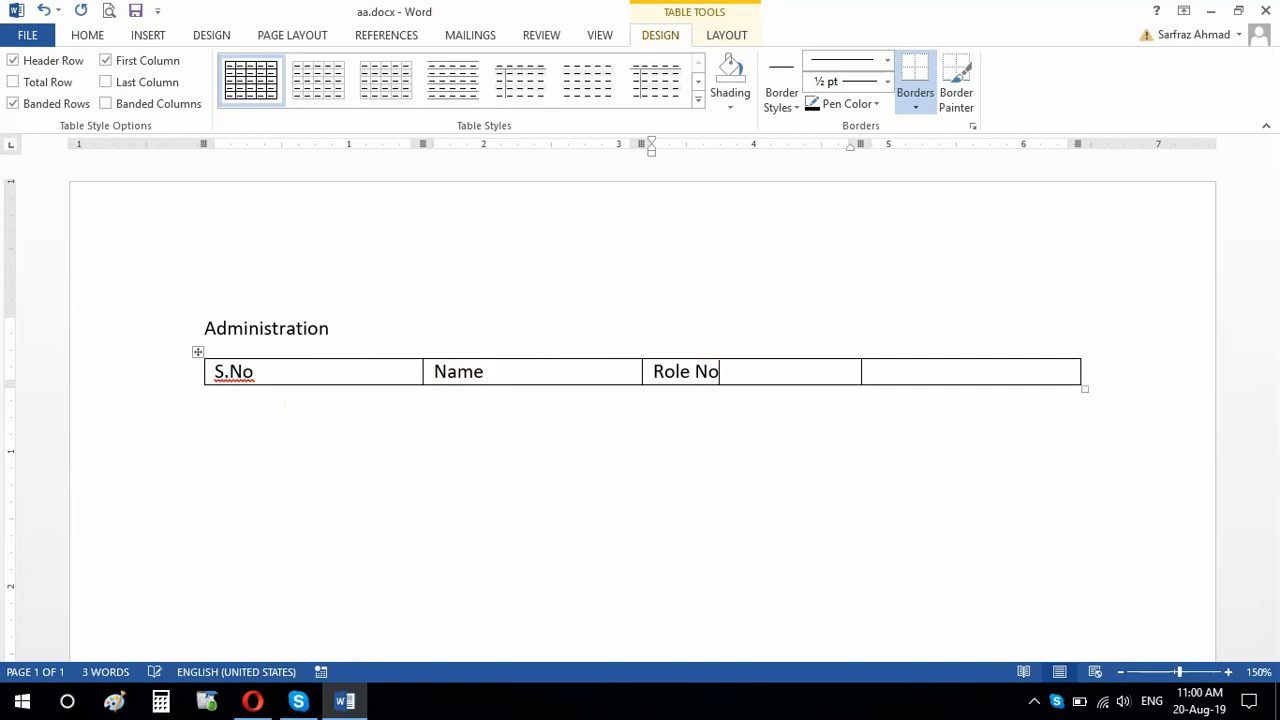
key("Tab")
type("Class")
Step: Add three empty rows to the table below the header row
key("Tab")
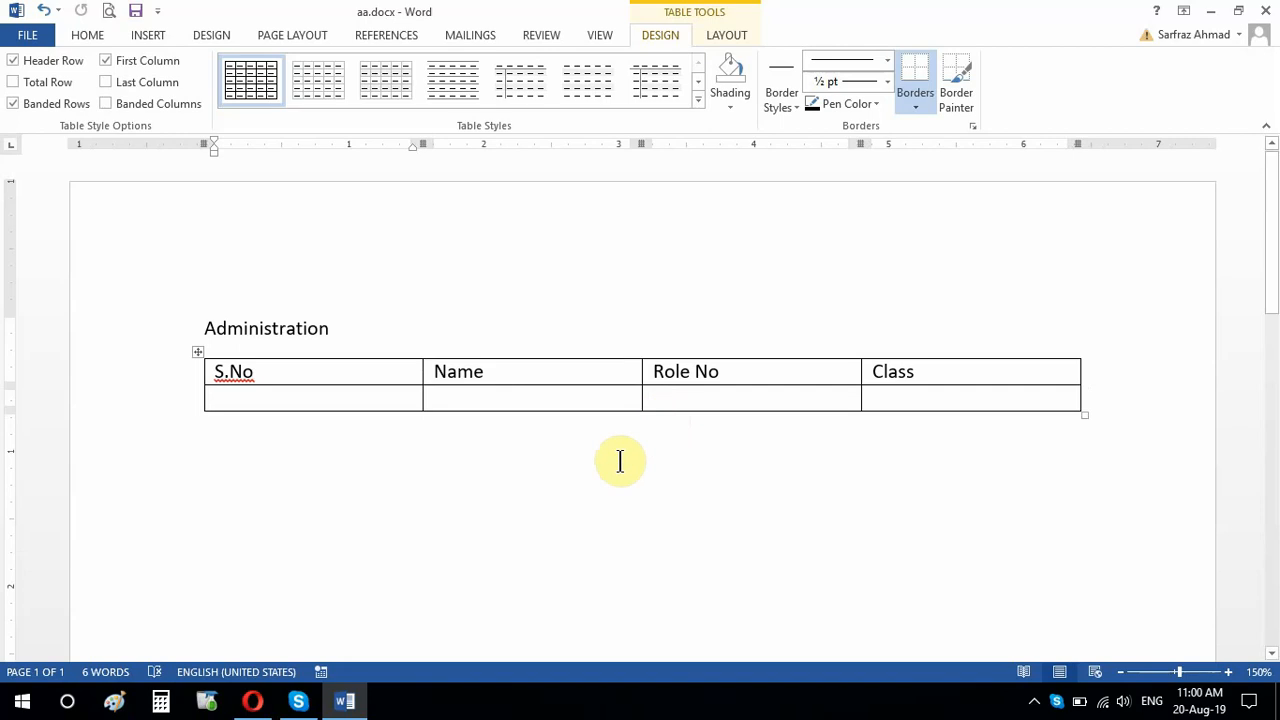
key("Tab")
key("Tab")
key("Tab")
key("Tab")
key("Tab")
key("Tab")
key("Tab")
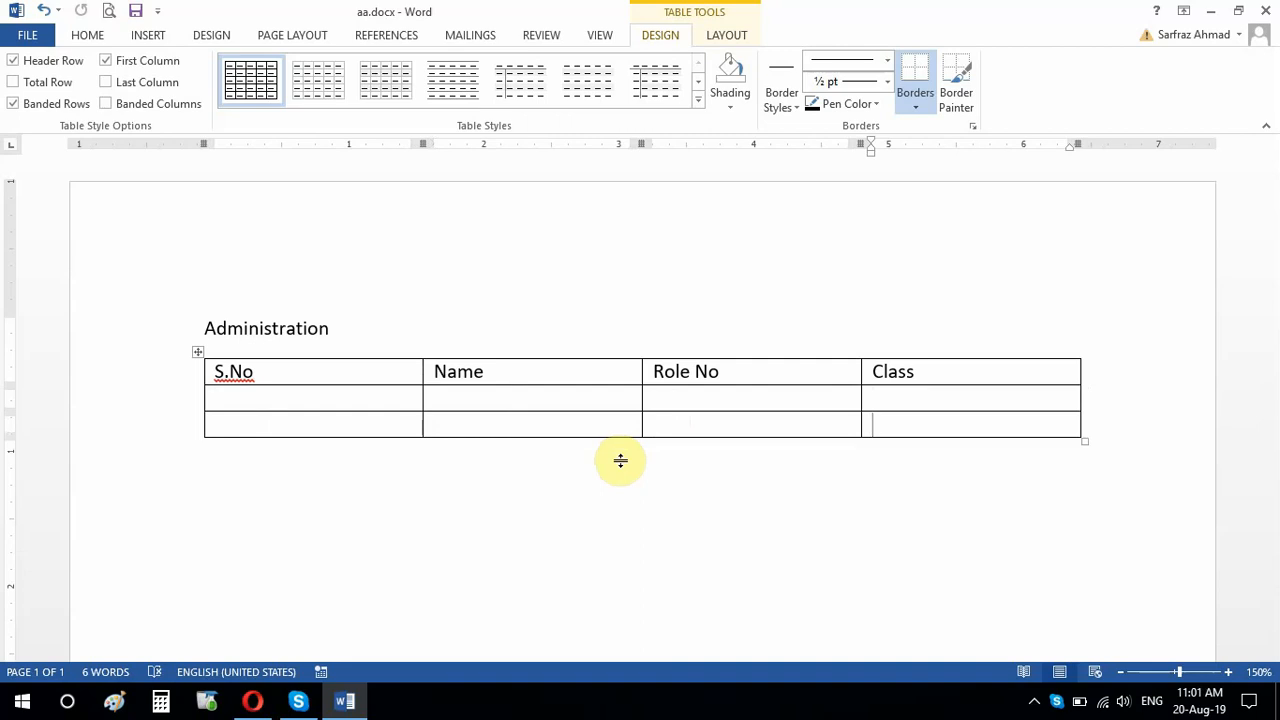
key("Tab")
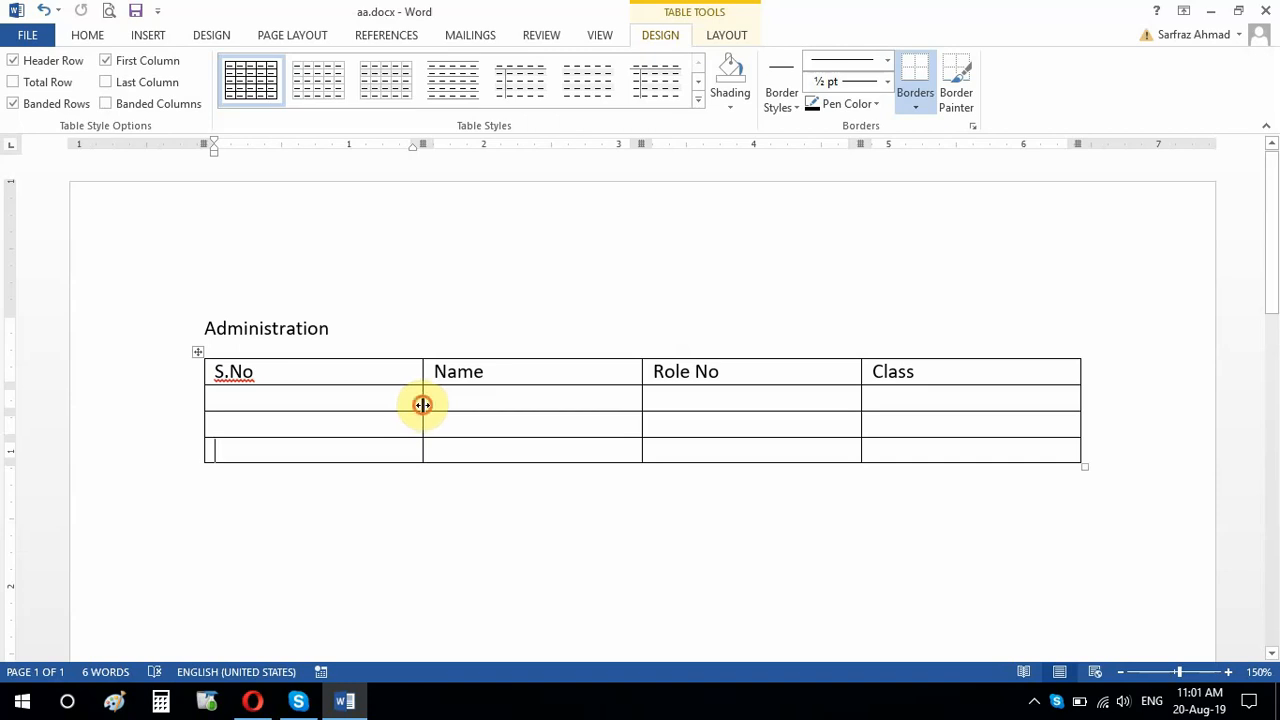
Step: Narrow the S.No column to about 0.55 in, Name to about 1.4 in, and Role No and Class to about 1.25 in each
left_click_drag(423, 405, 281, 406)
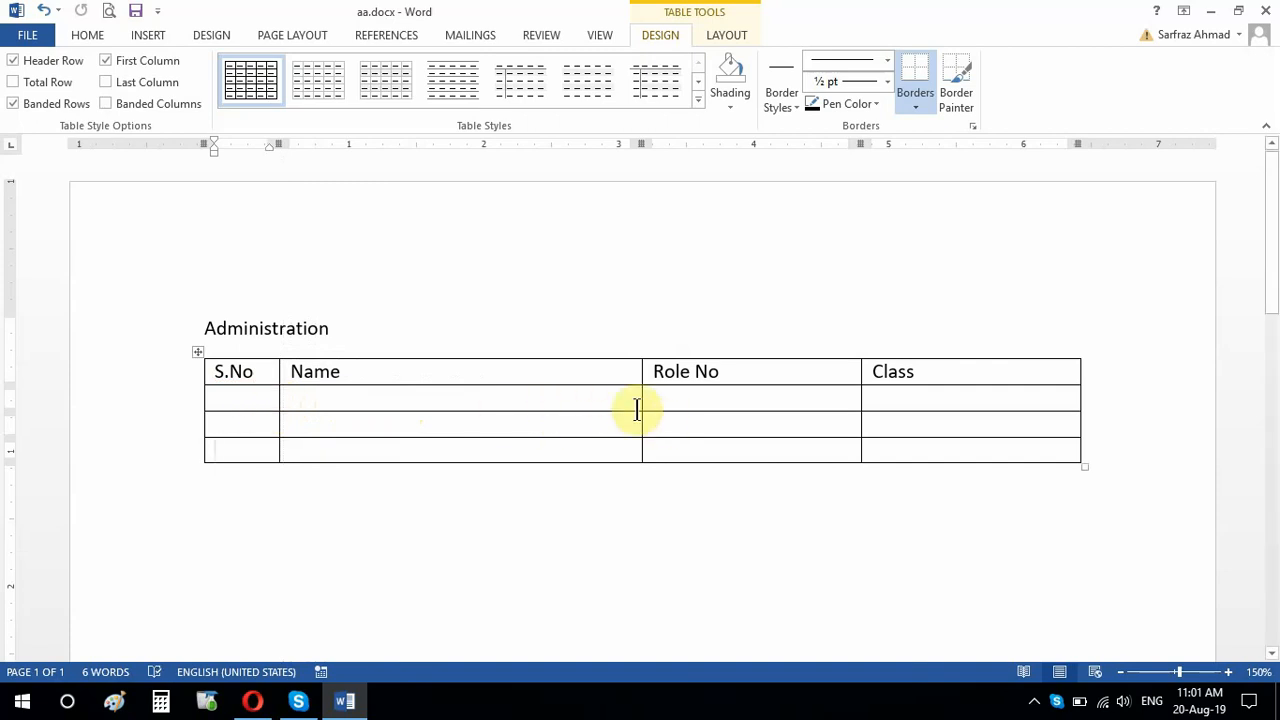
left_click_drag(641, 406, 465, 418)
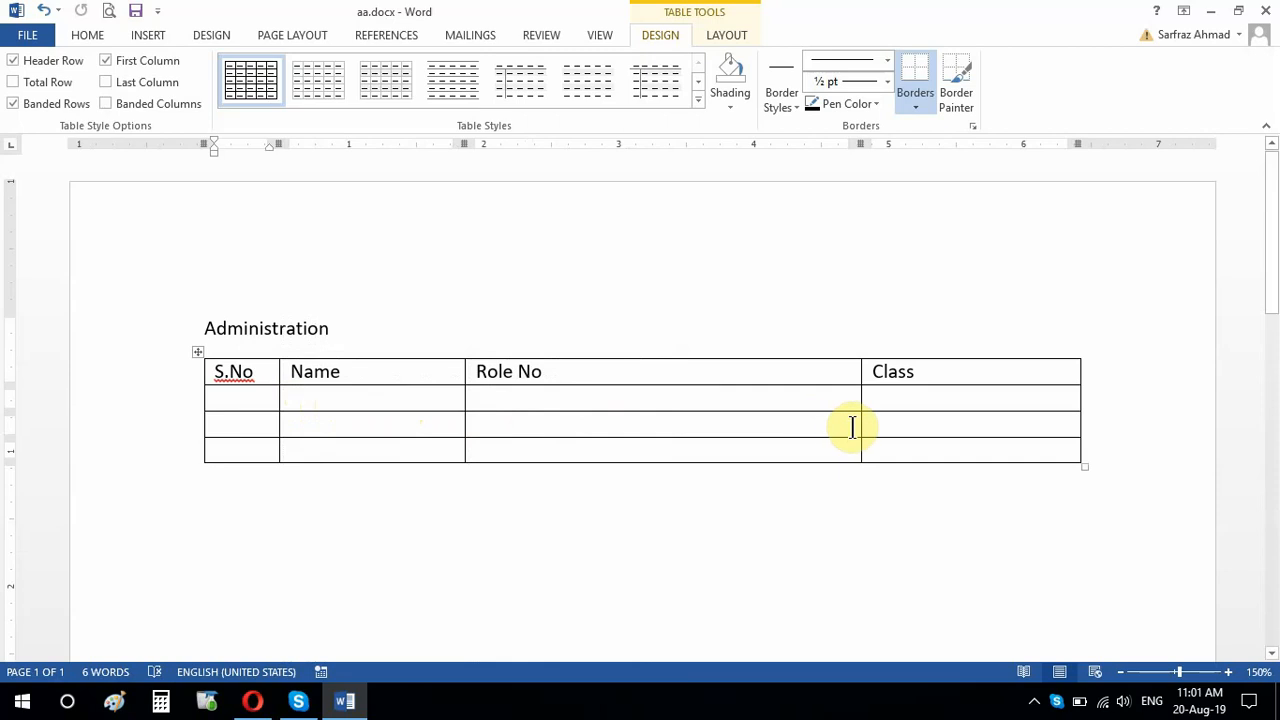
left_click_drag(861, 427, 633, 430)
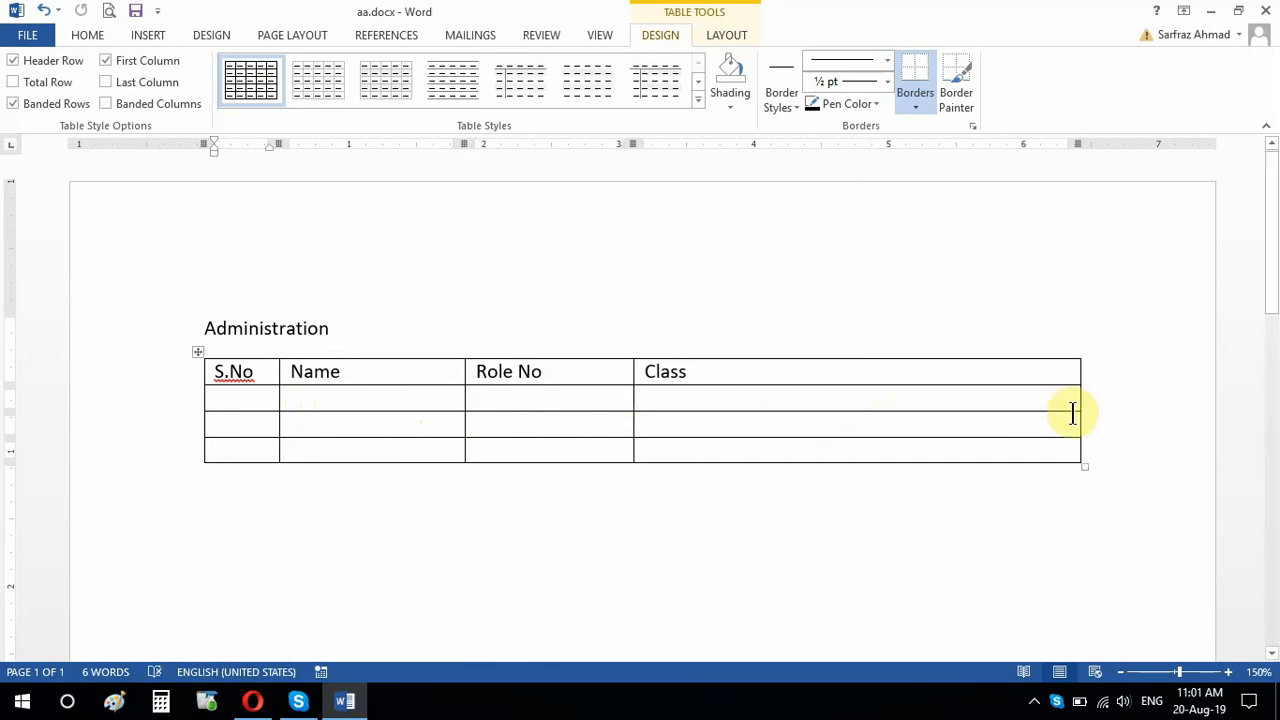
left_click_drag(1078, 397, 802, 414)
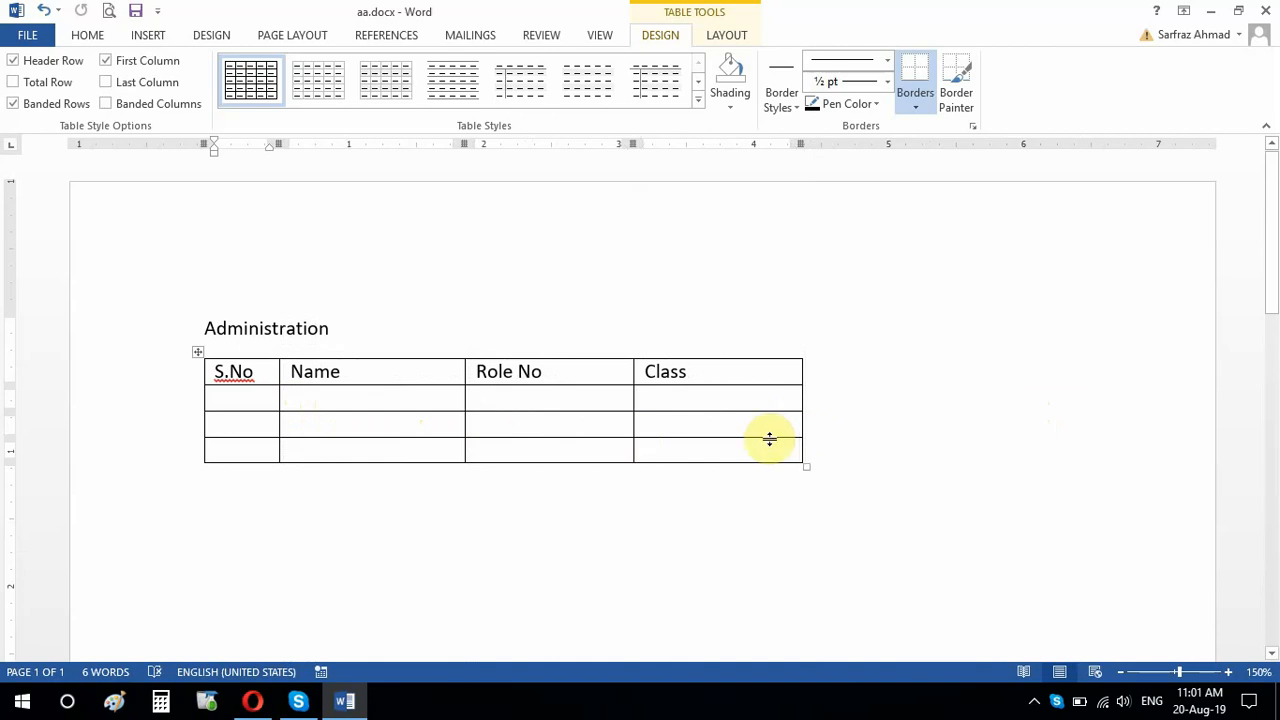
left_click(762, 372)
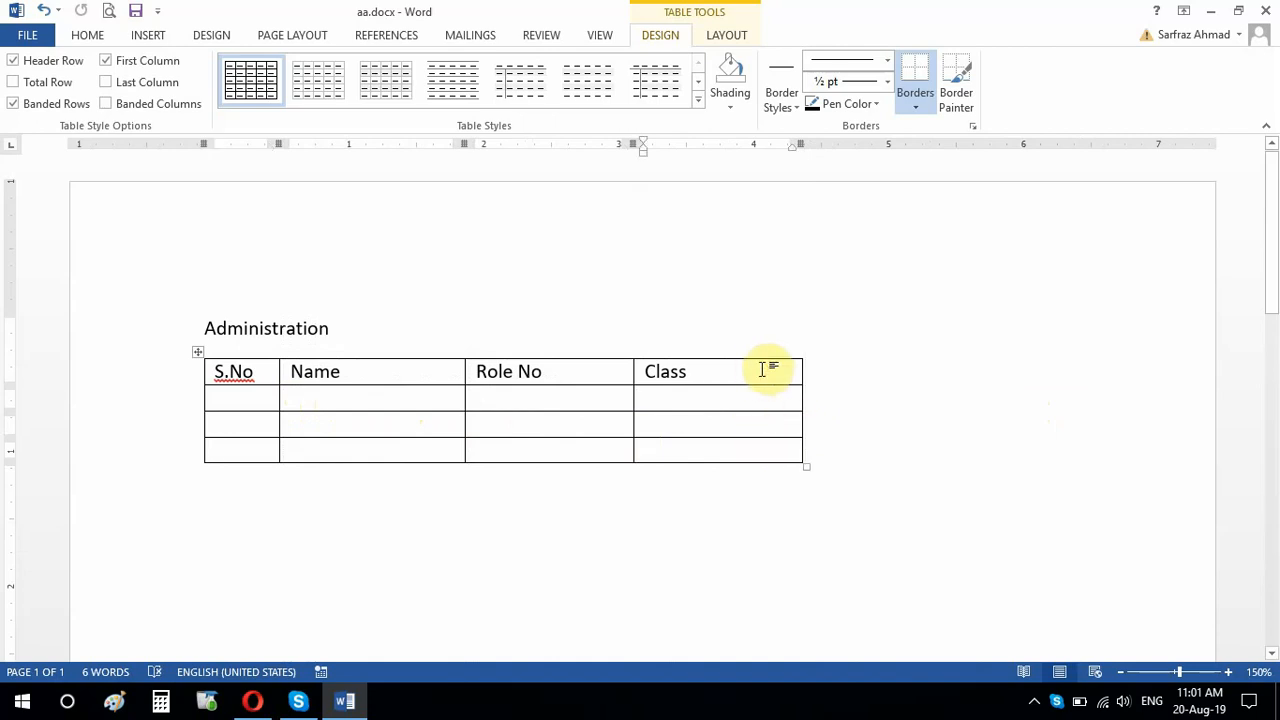
left_click_drag(762, 370, 759, 449)
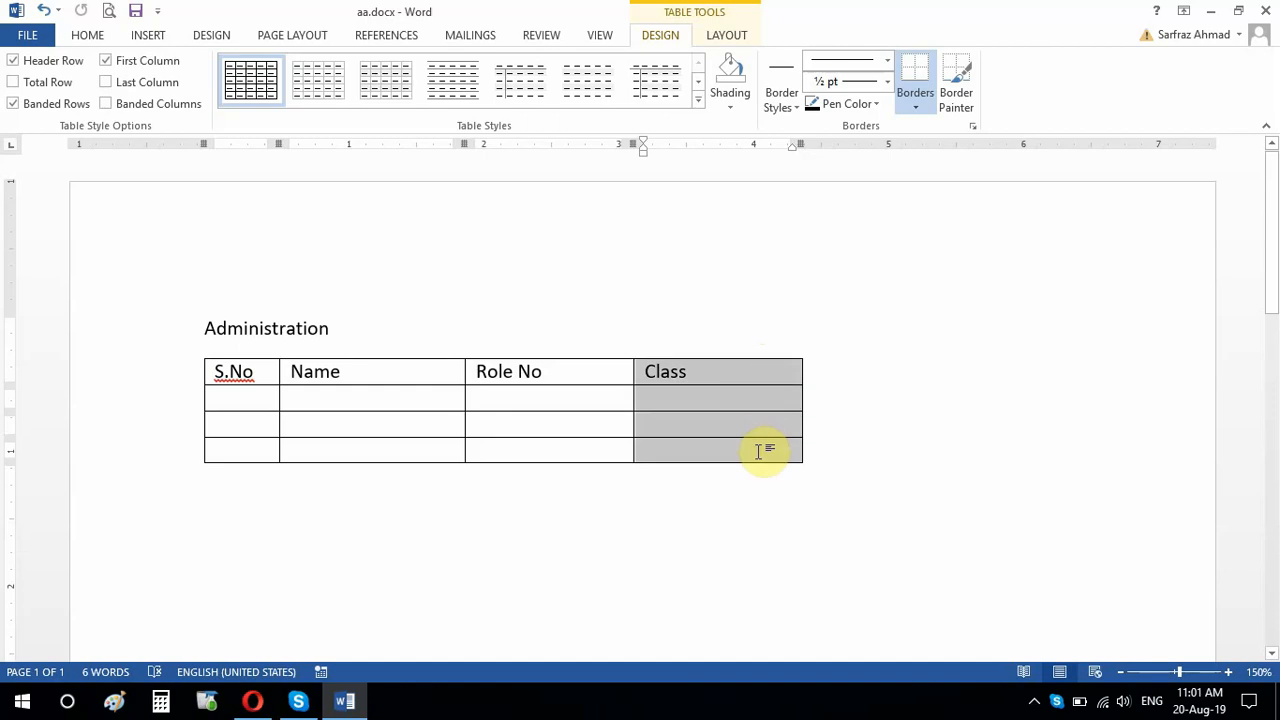
left_click_drag(759, 449, 758, 450)
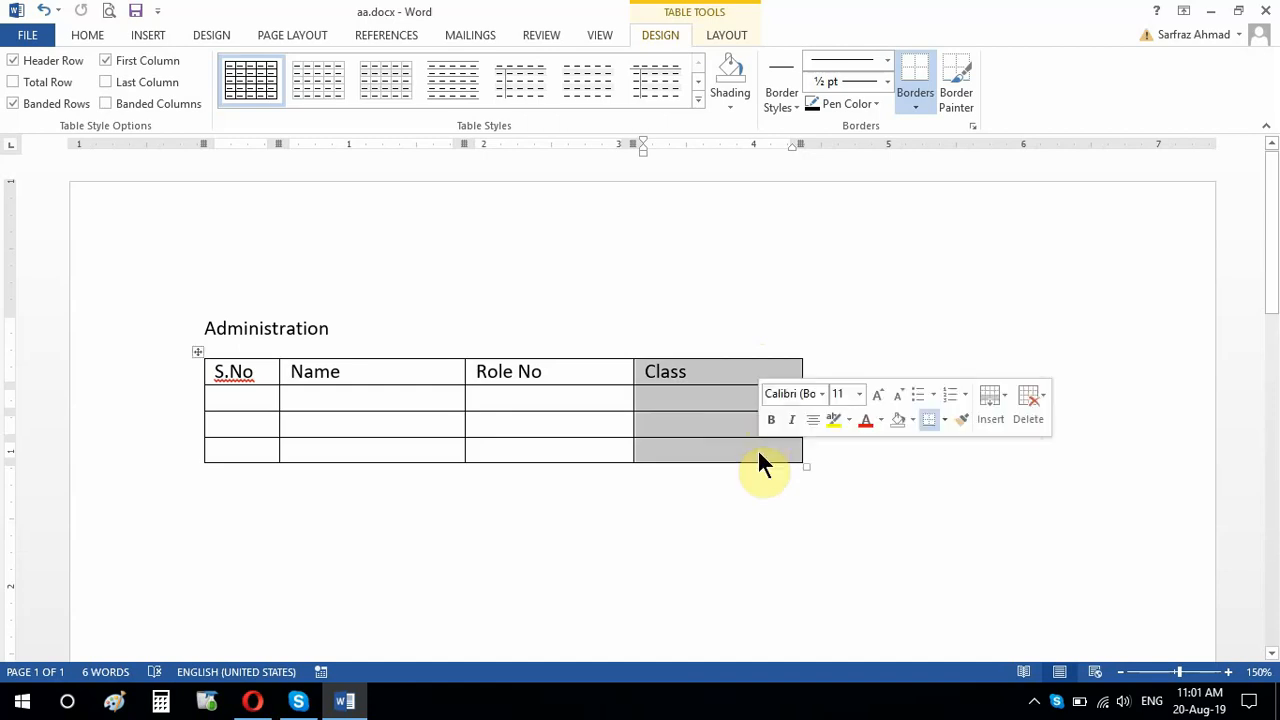
left_click(712, 366)
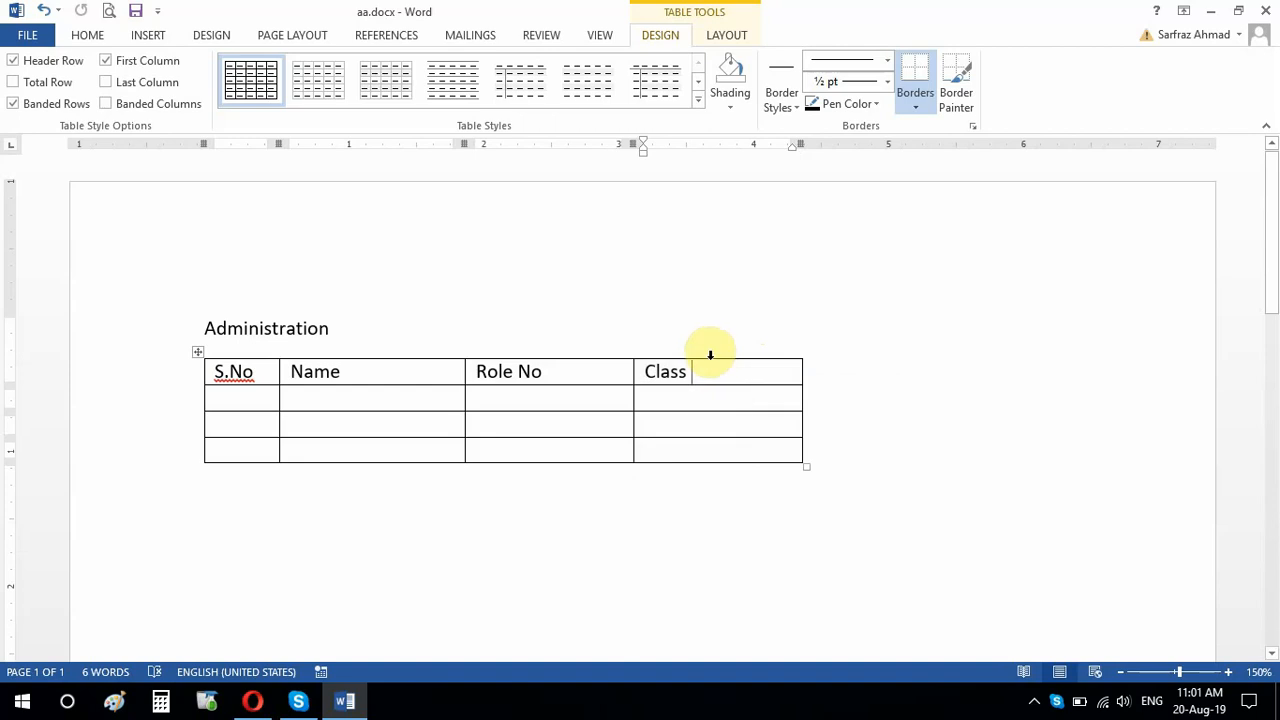
Step: Insert a new column to the right of the Class column
left_click(710, 353)
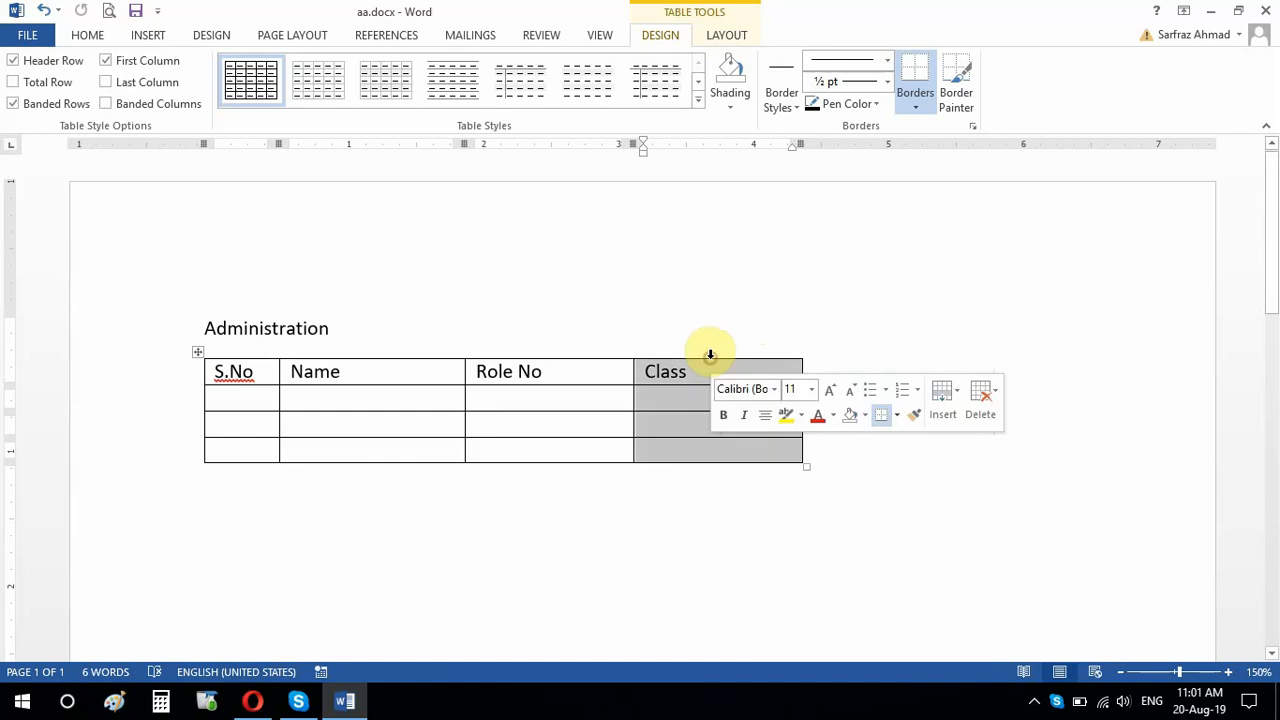
right_click(772, 370)
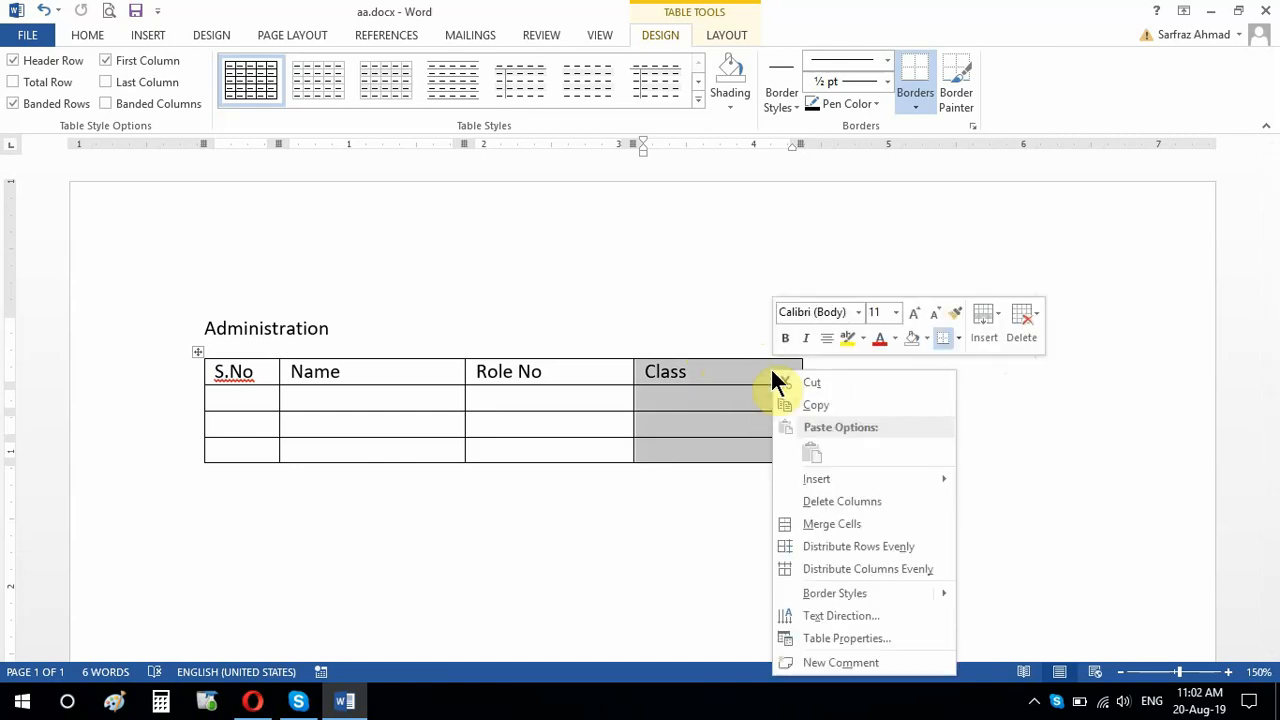
mouse_move(815, 481)
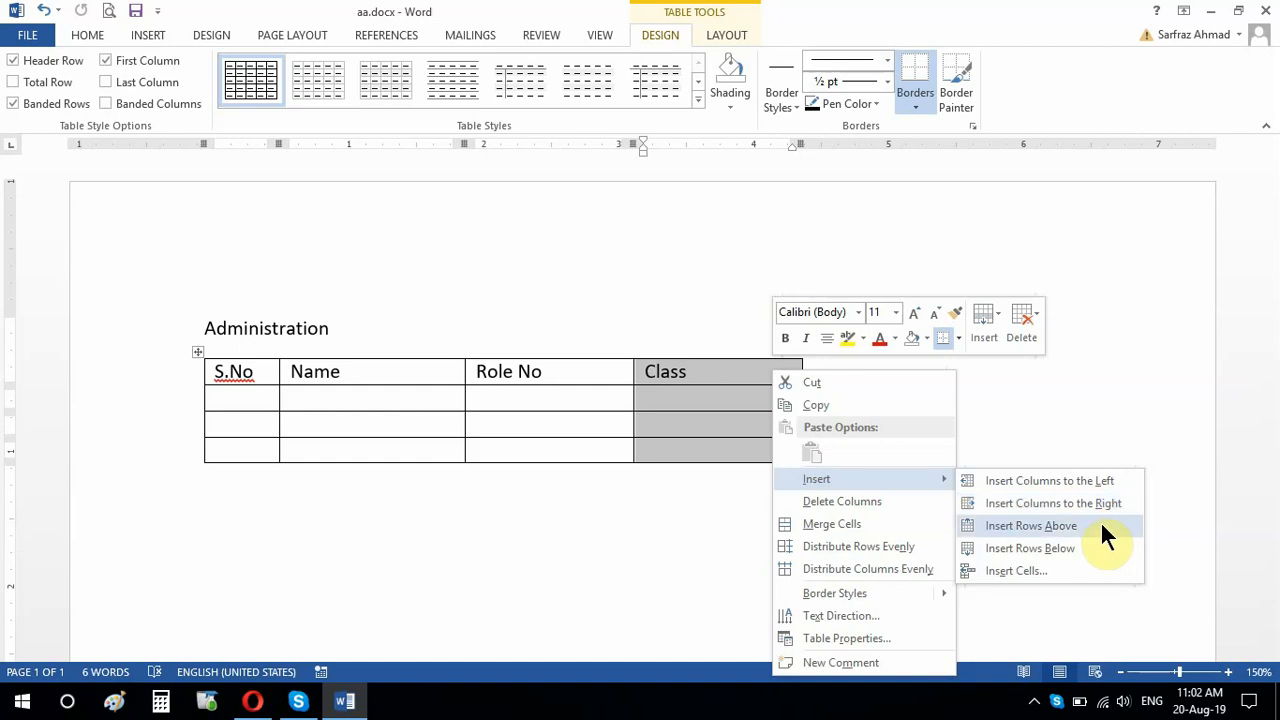
left_click(1034, 507)
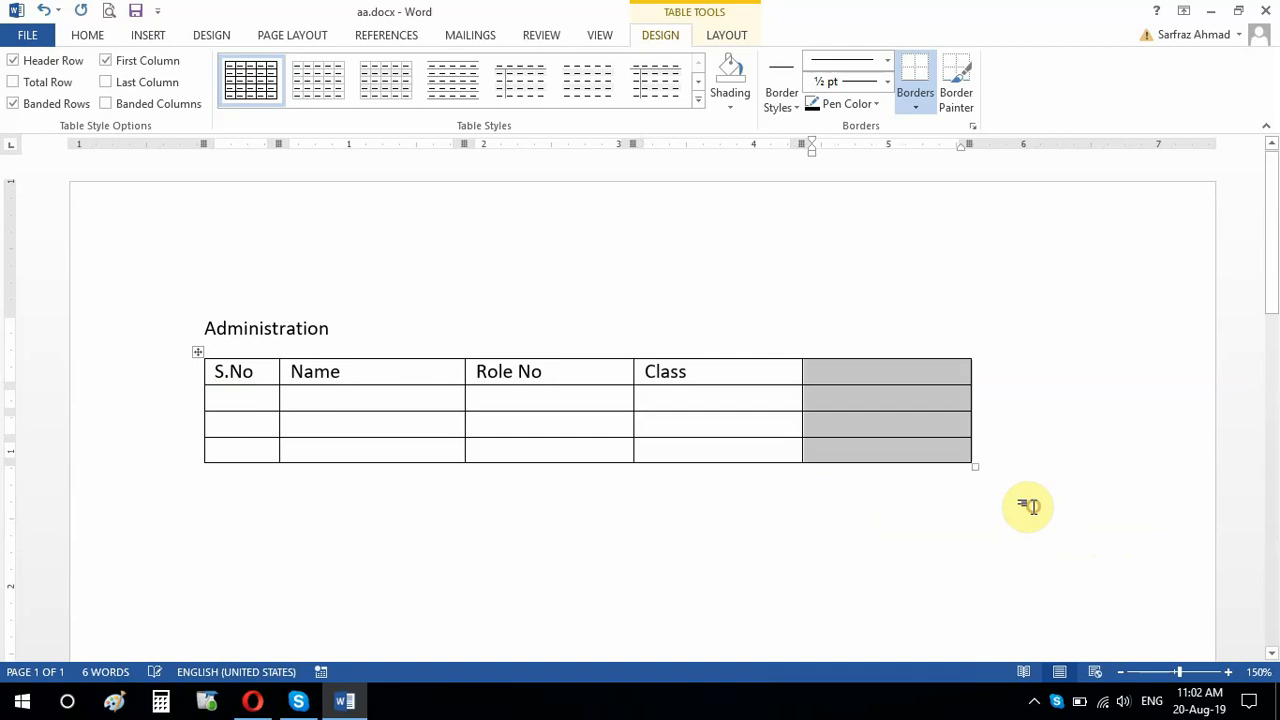
Step: Enter "University" as the header of the new column after Class
left_click(881, 368)
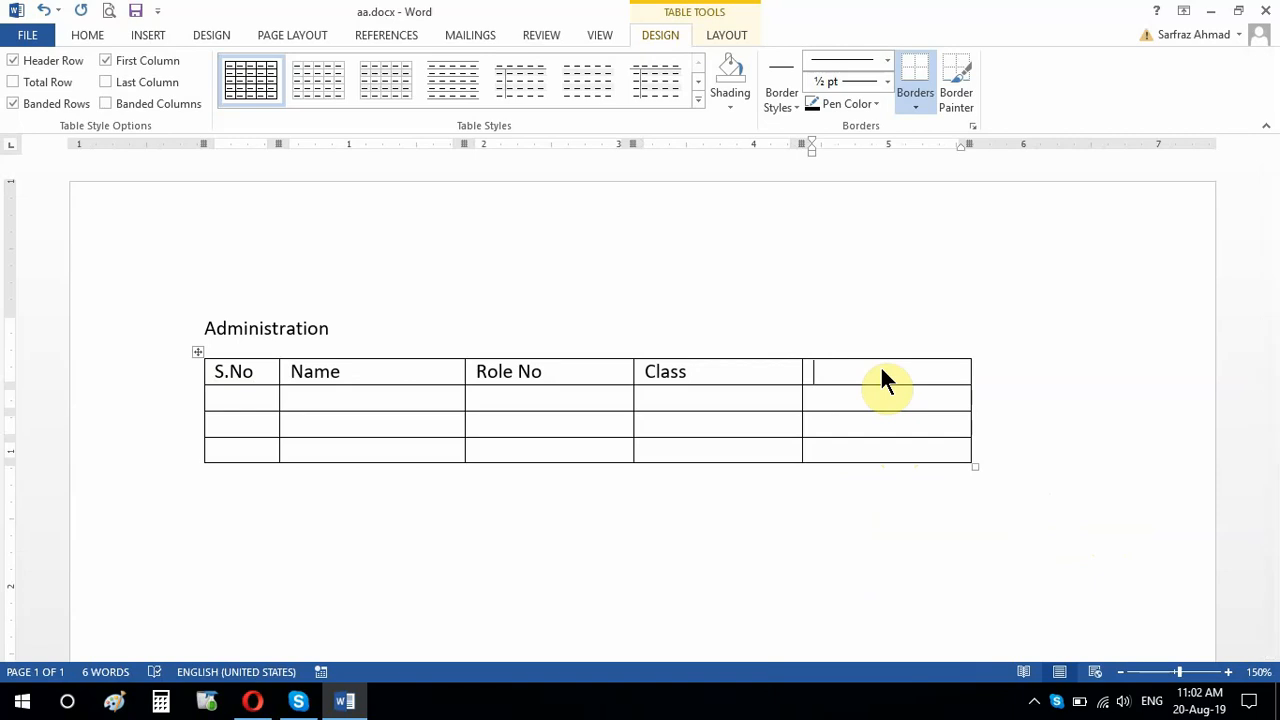
type("University")
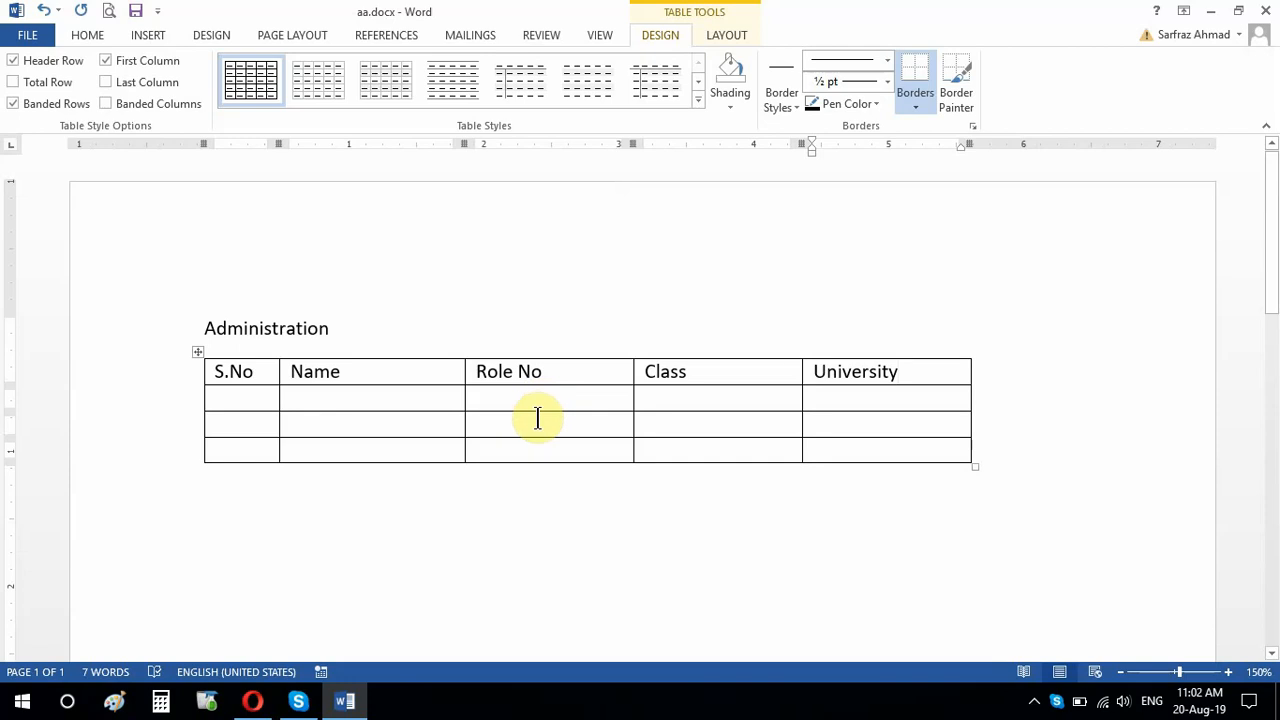
Step: Try to remove the table's empty last row by cutting its cells
left_click(452, 449)
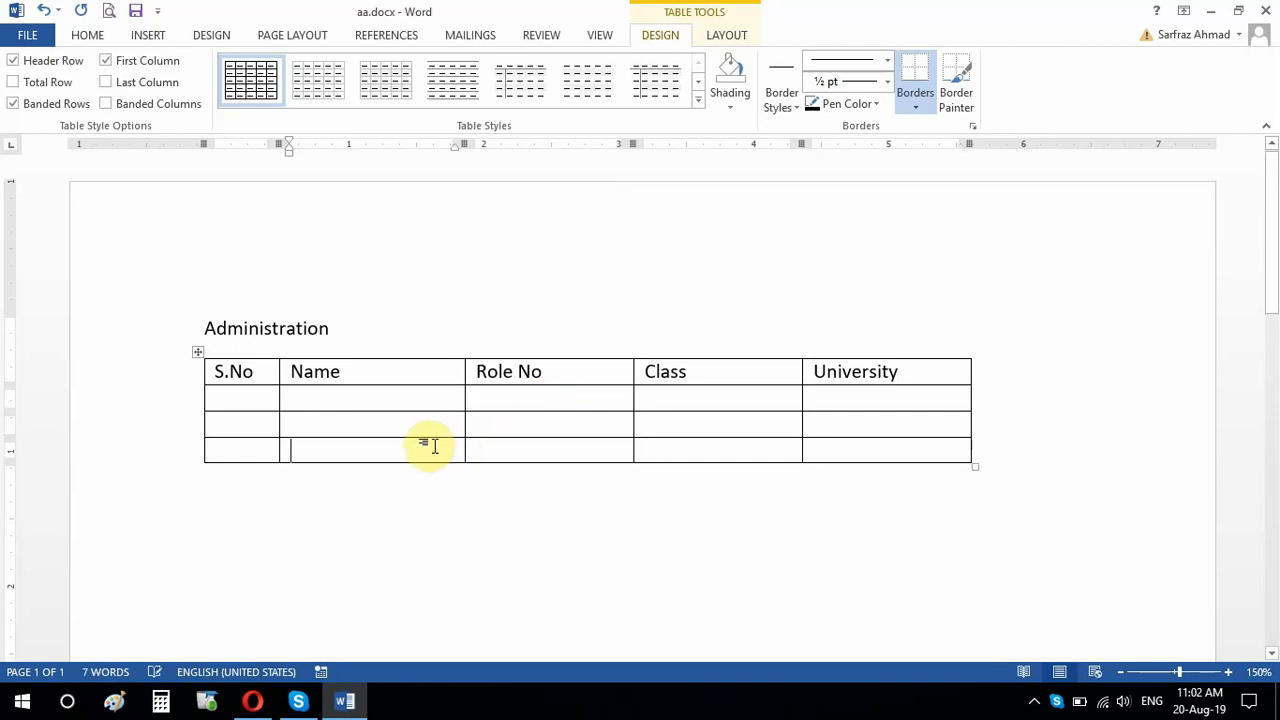
mouse_move(178, 463)
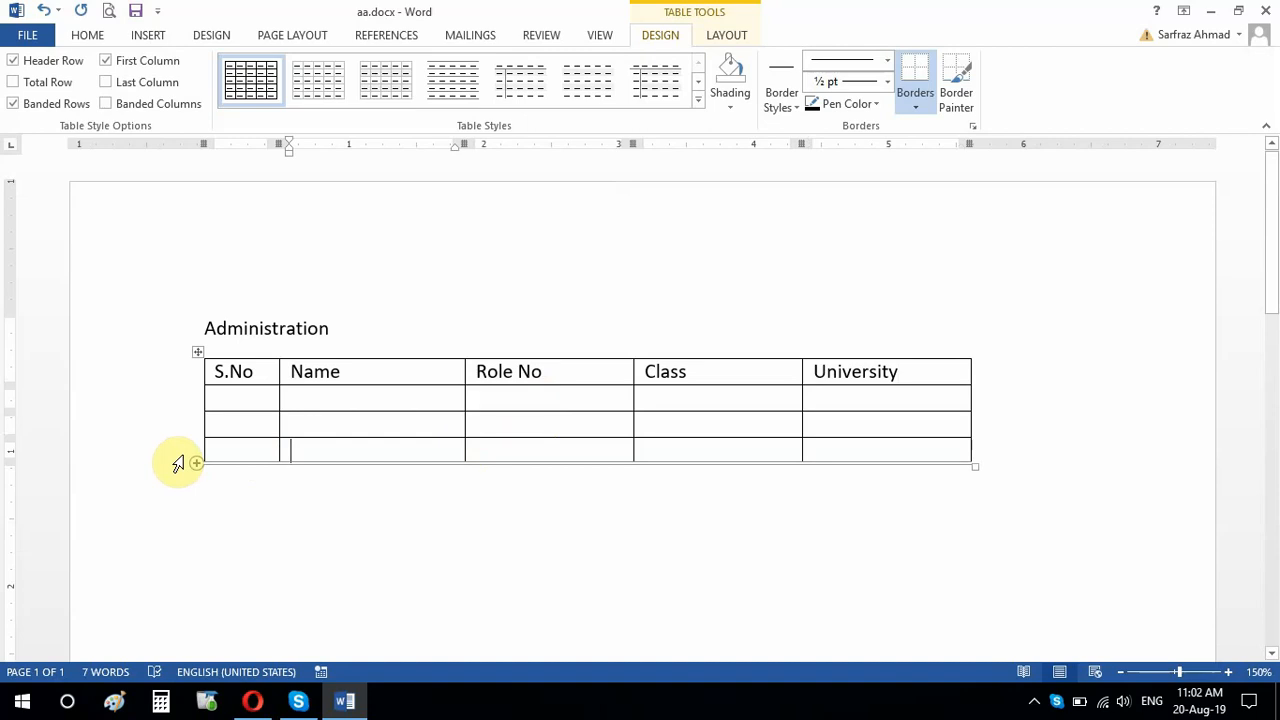
left_click(177, 463)
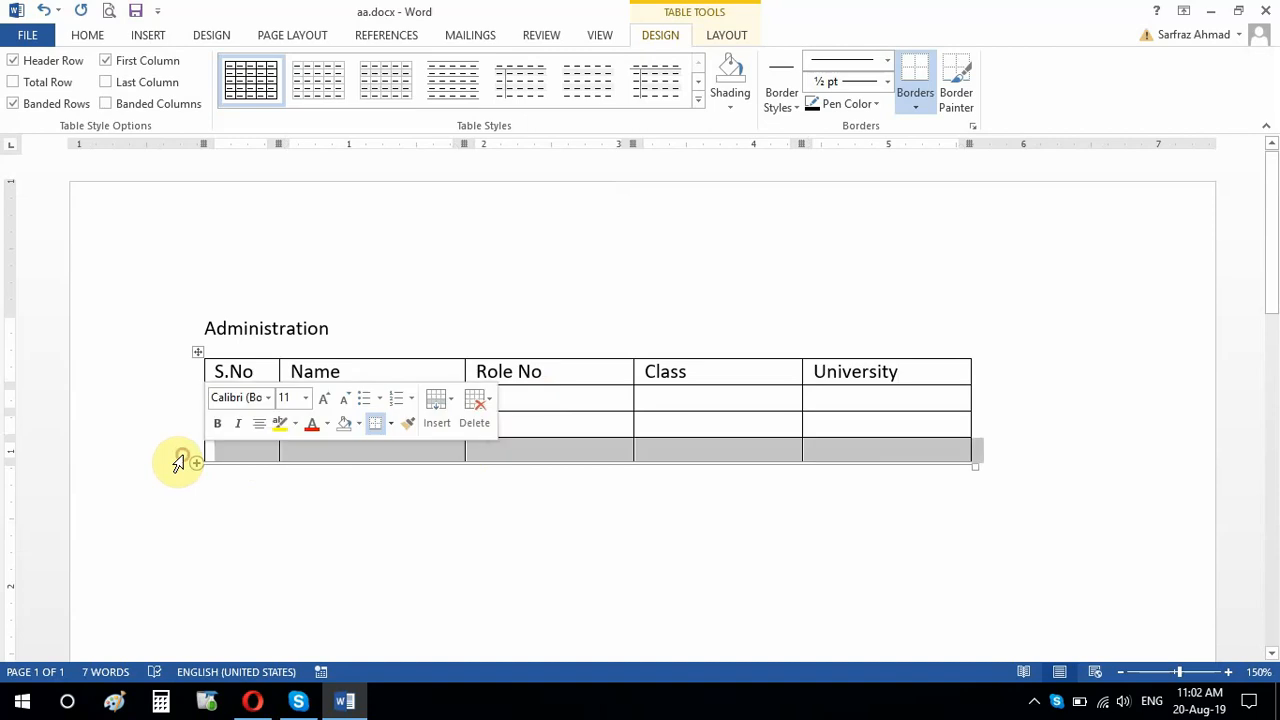
left_click(364, 447)
left_click(257, 453)
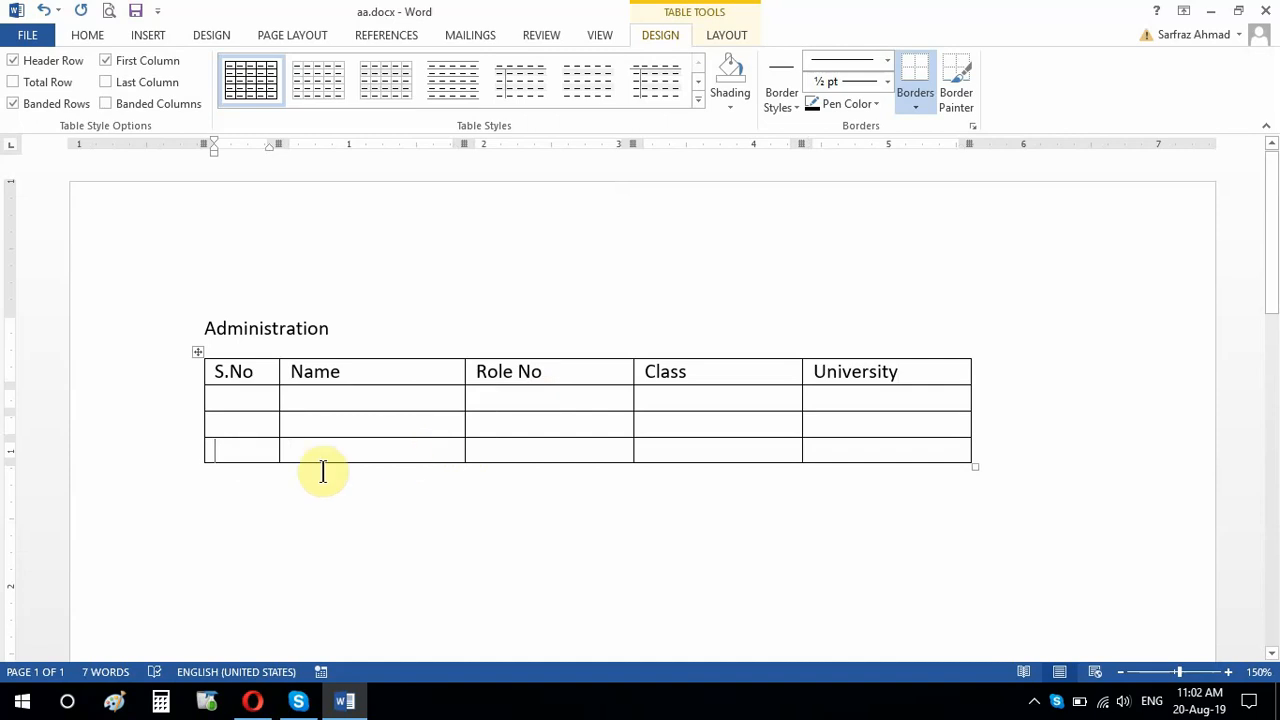
left_click_drag(249, 451, 861, 457)
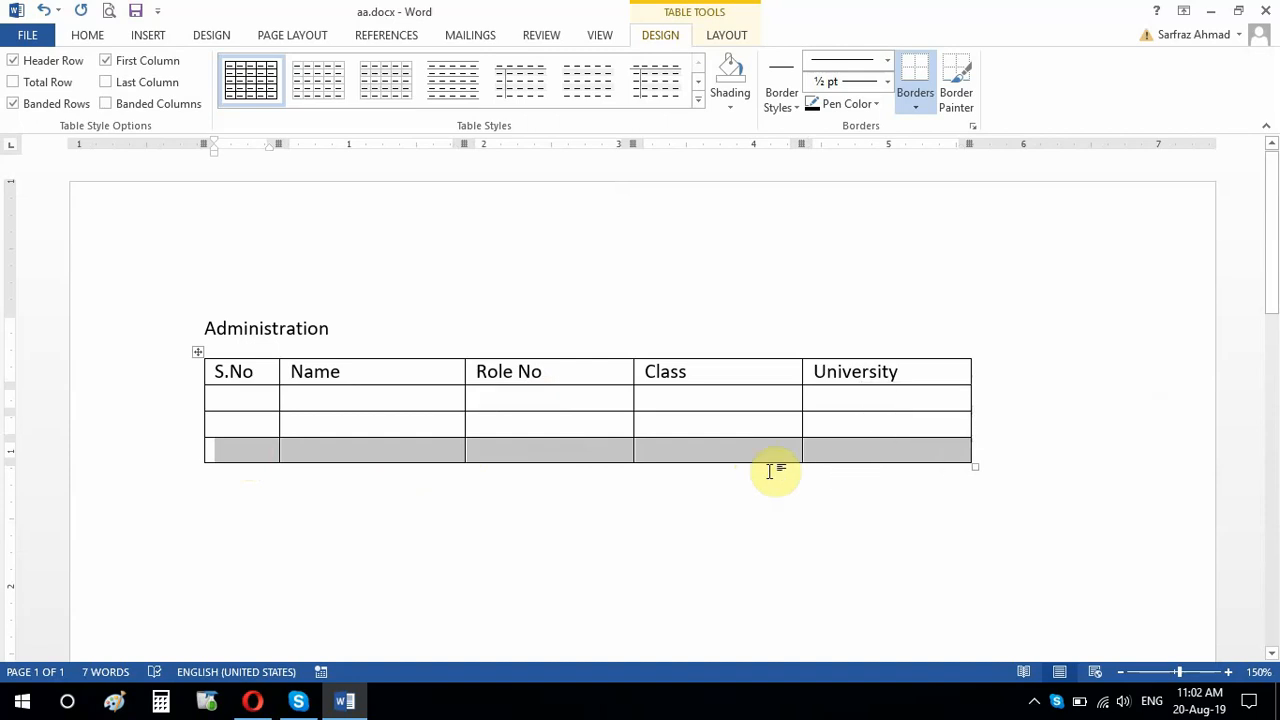
right_click(425, 460)
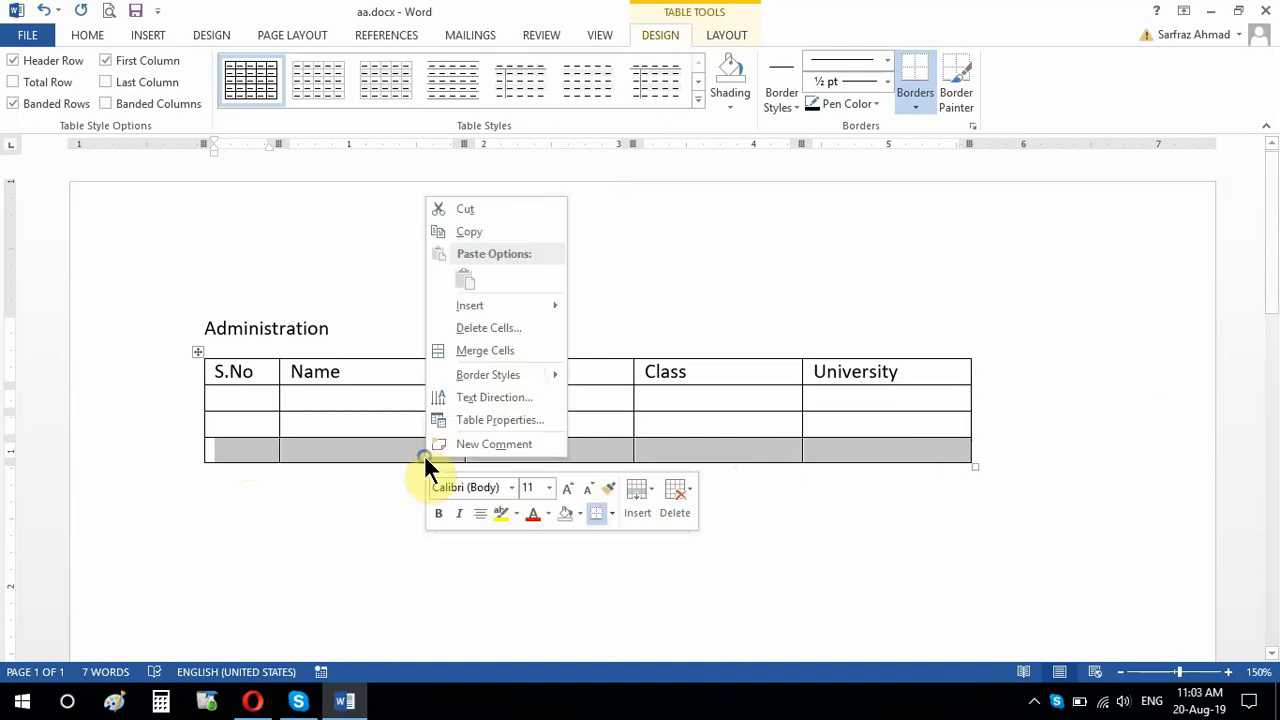
left_click(499, 209)
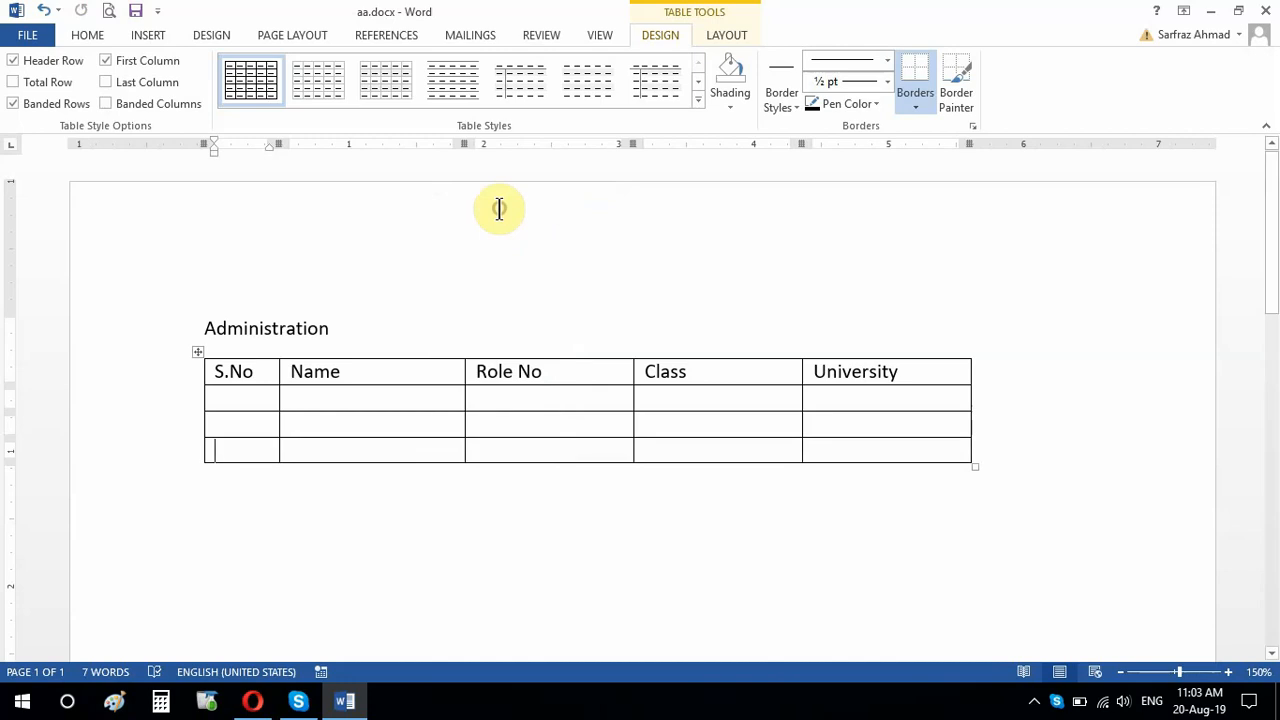
Step: Delete the empty last row of the table
left_click(180, 458)
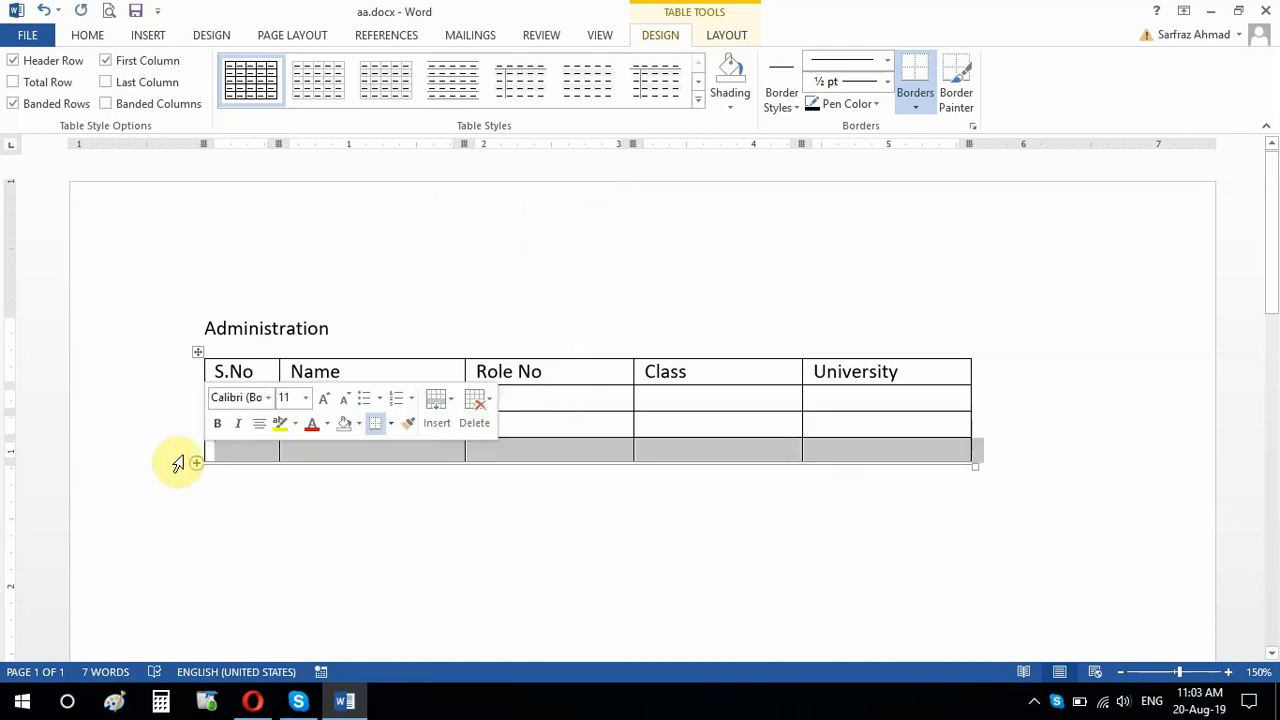
right_click(253, 452)
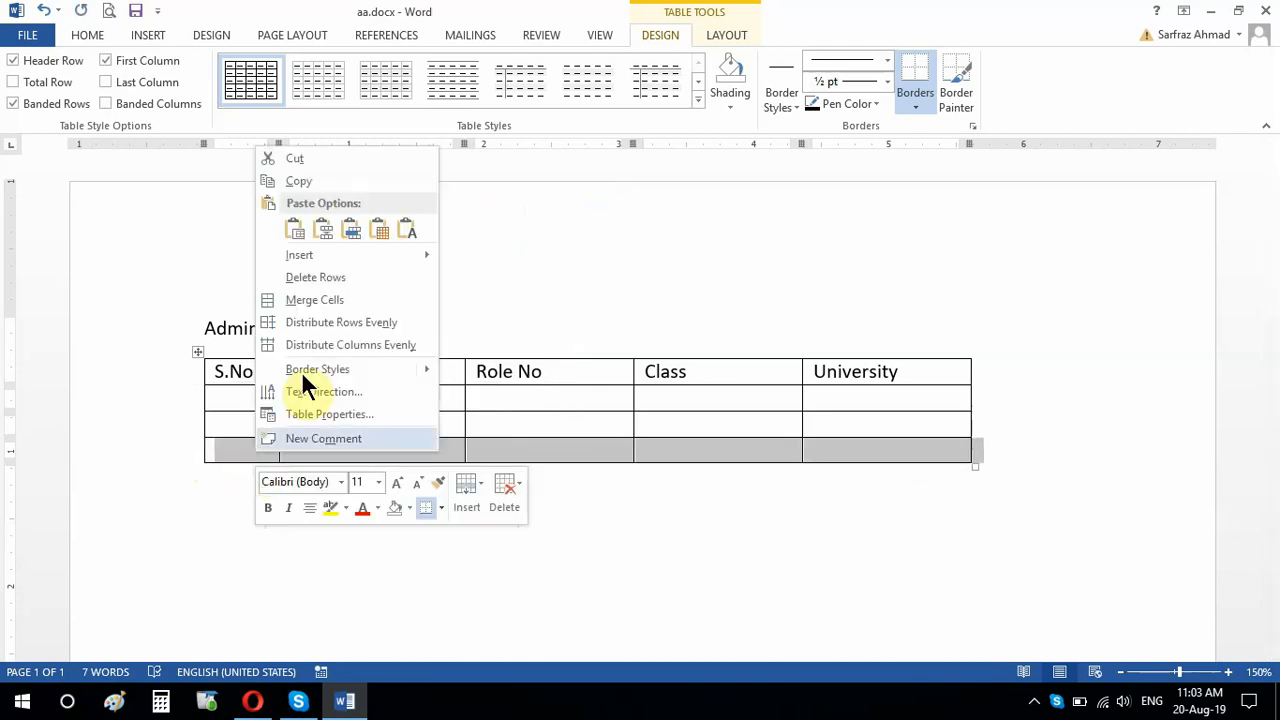
left_click(318, 277)
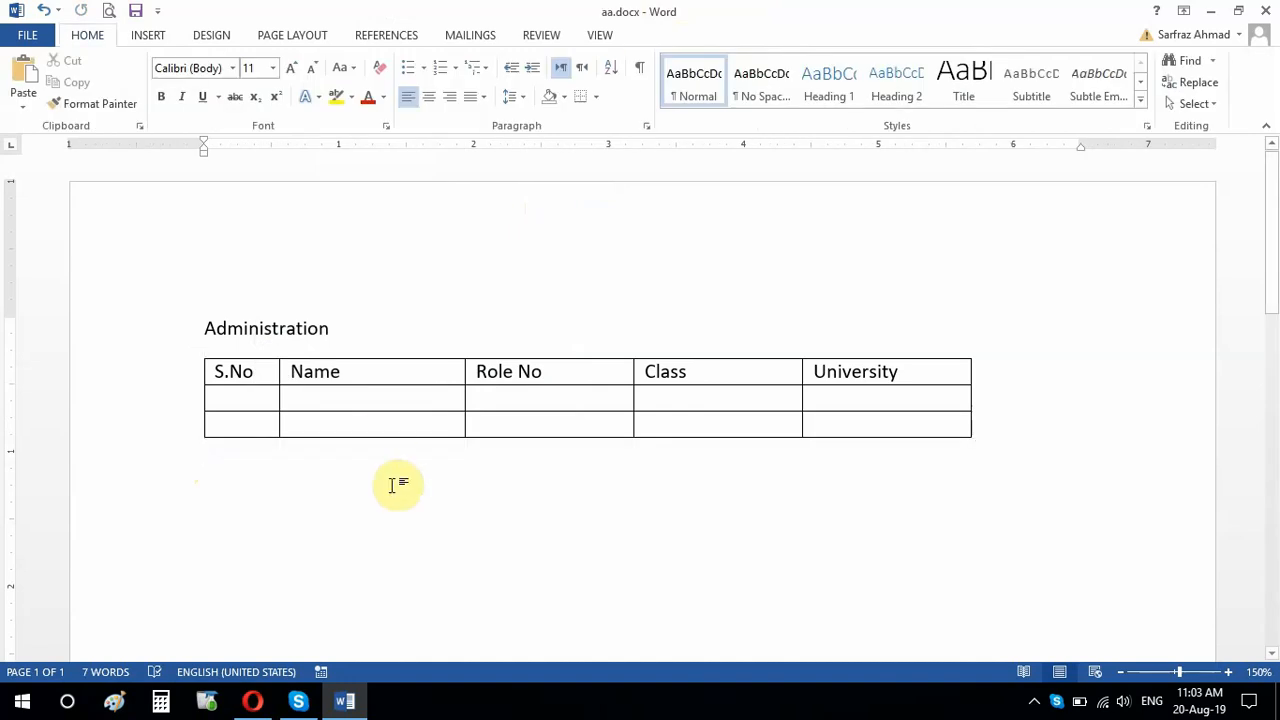
Step: Add two empty rows at the end of the table
left_click(352, 424)
key("Tab")
key("Tab")
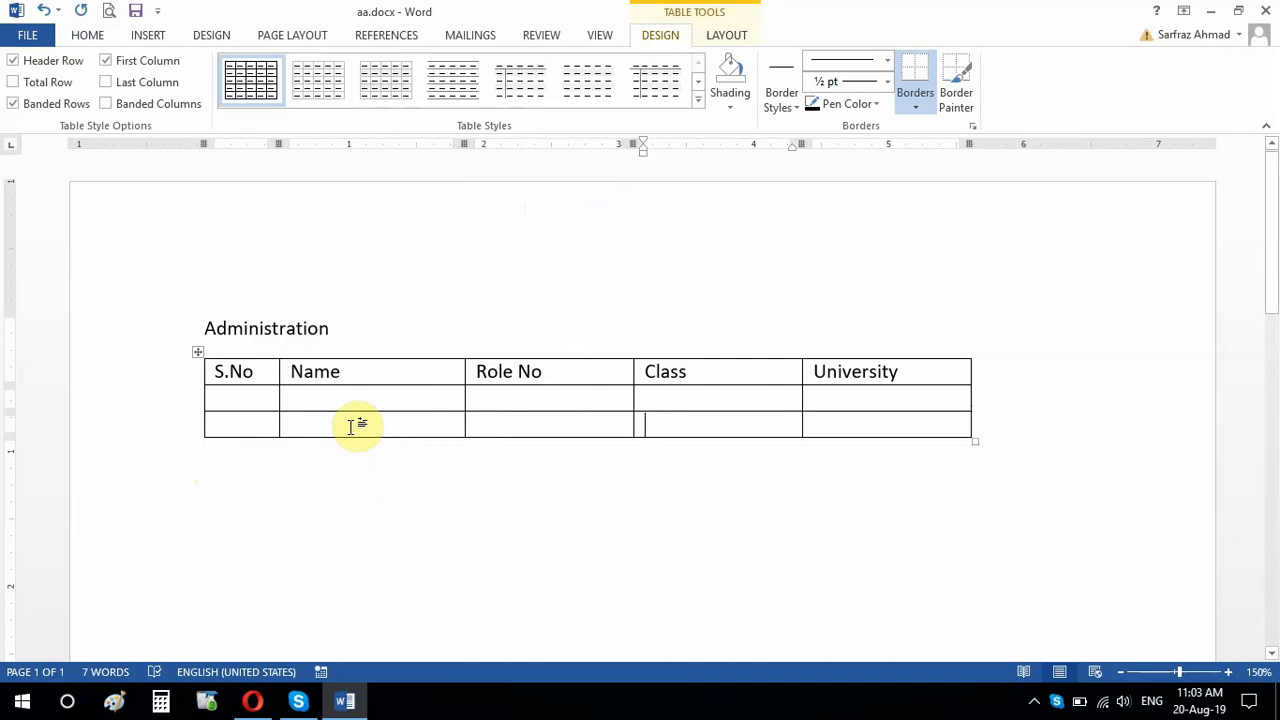
key("Tab")
key("Tab")
key("Tab")
key("Tab")
key("Tab")
key("Tab")
key("Tab")
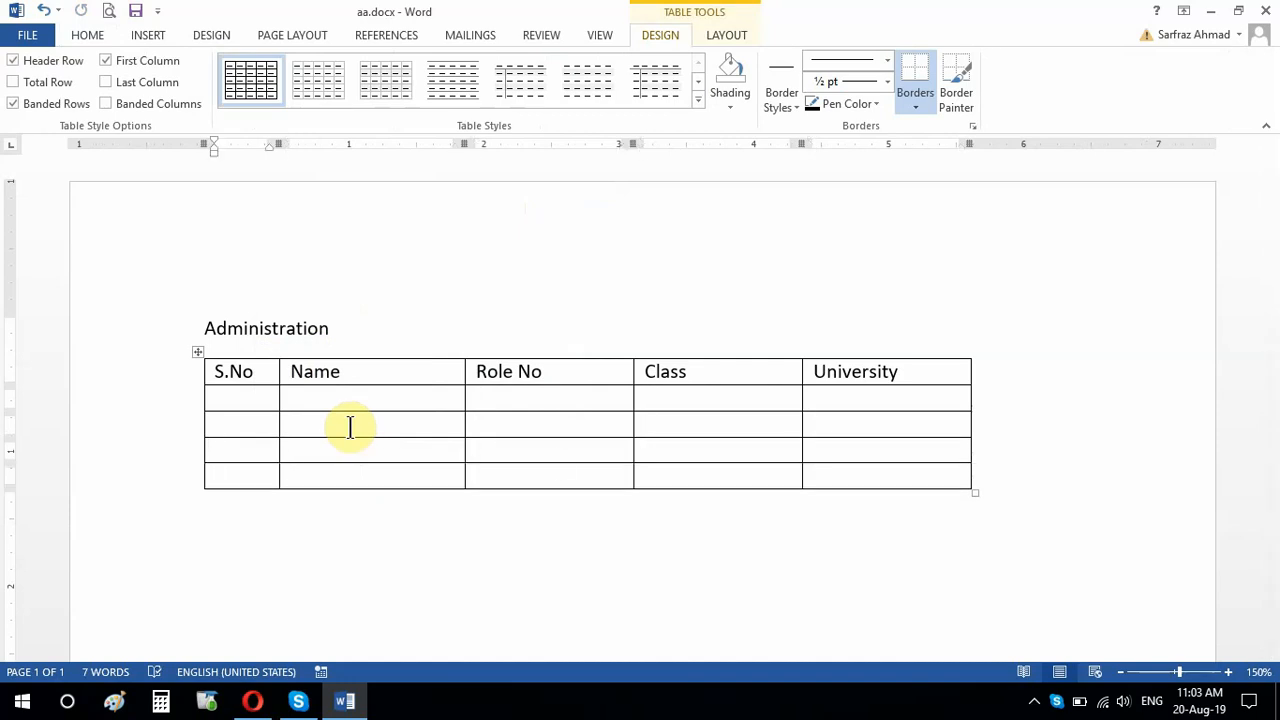
Step: Delete the Role No column from the table and undo the deletion
left_click(538, 354)
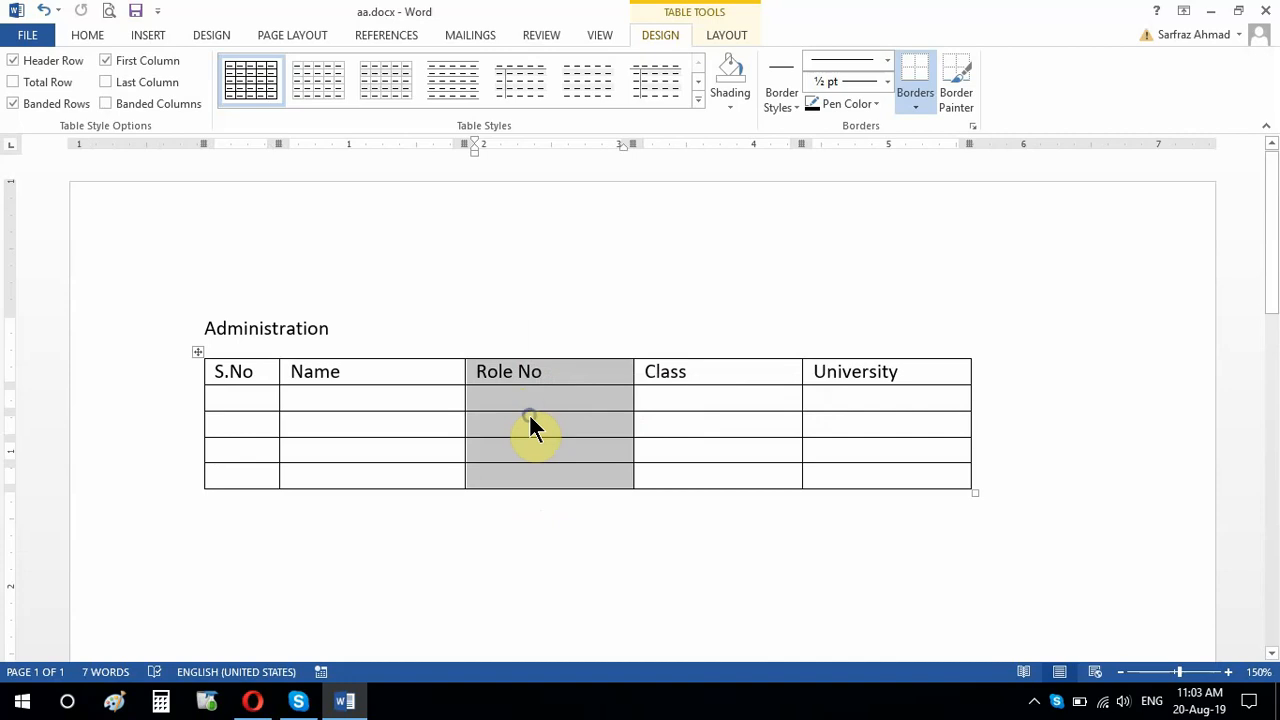
right_click(530, 427)
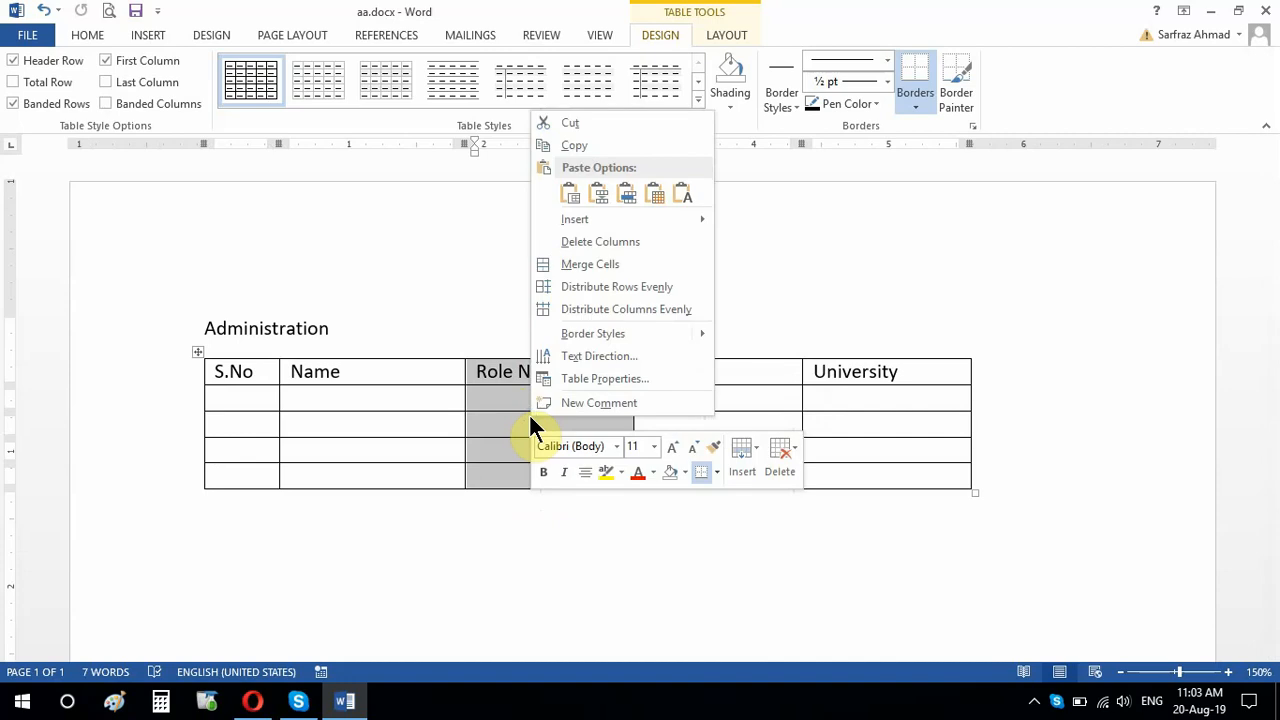
left_click(652, 252)
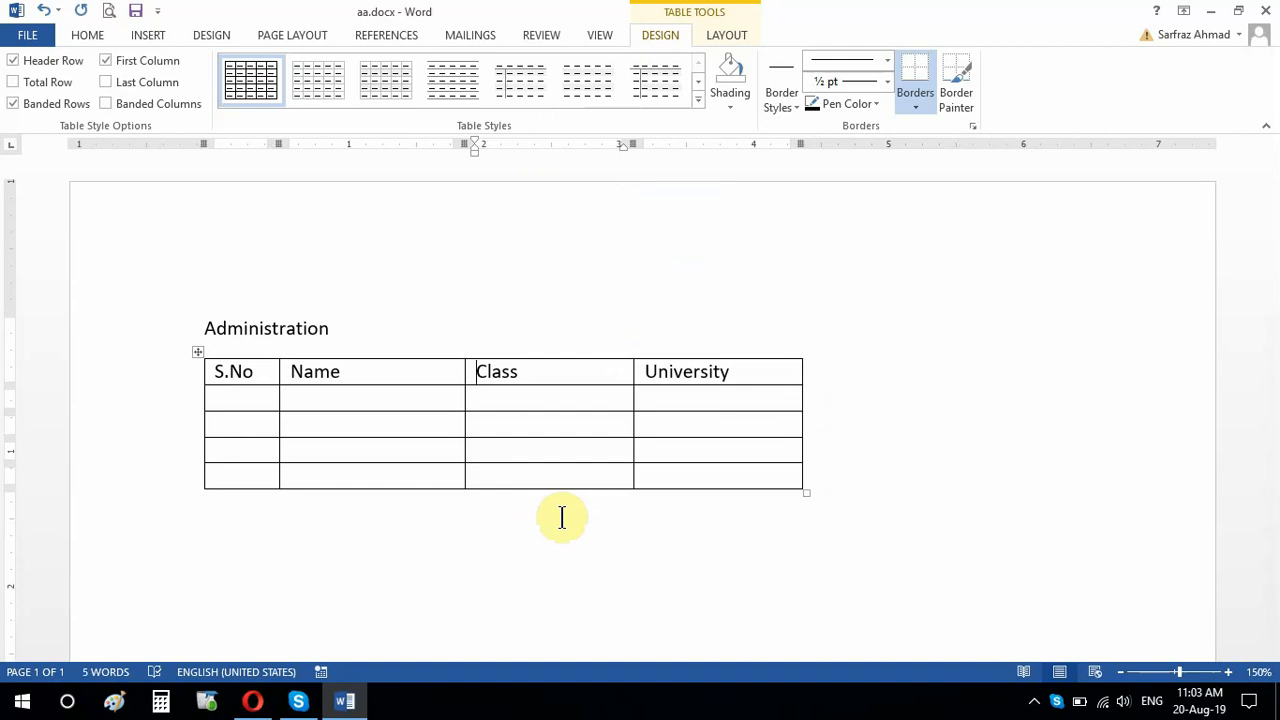
key("ctrl+z")
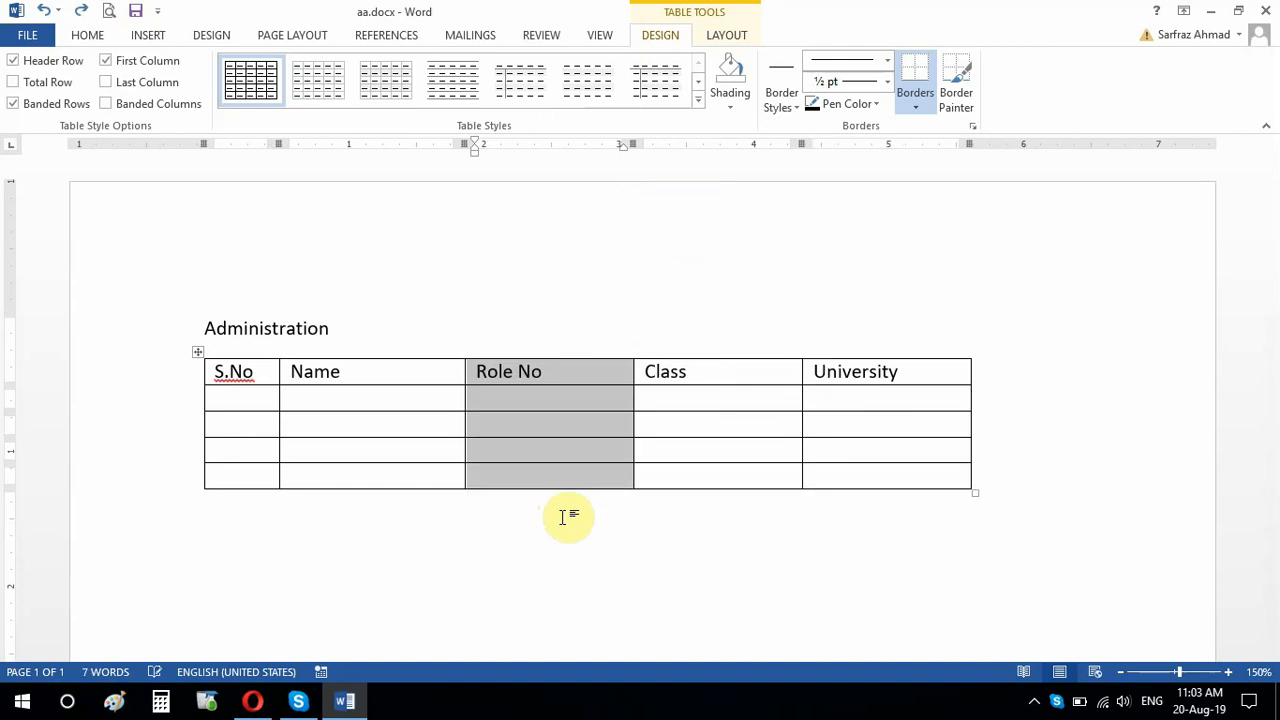
Step: Add blank lines below the table
left_click(565, 517)
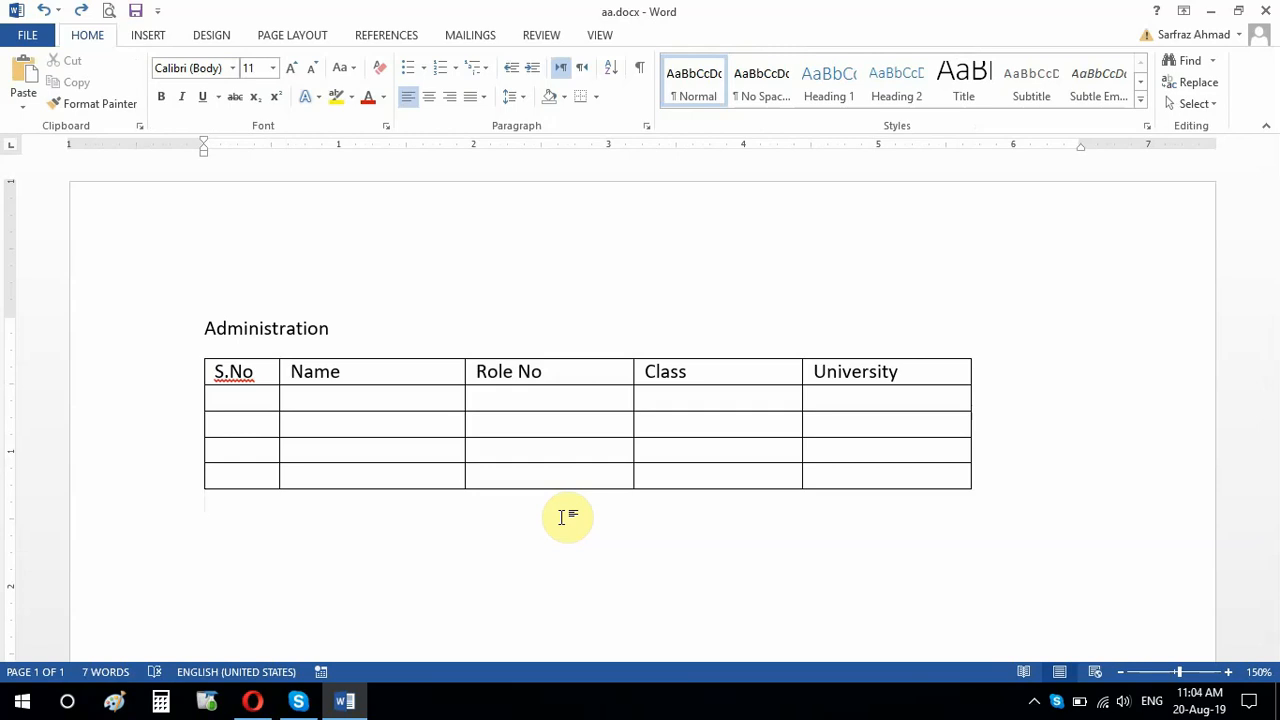
key("Return")
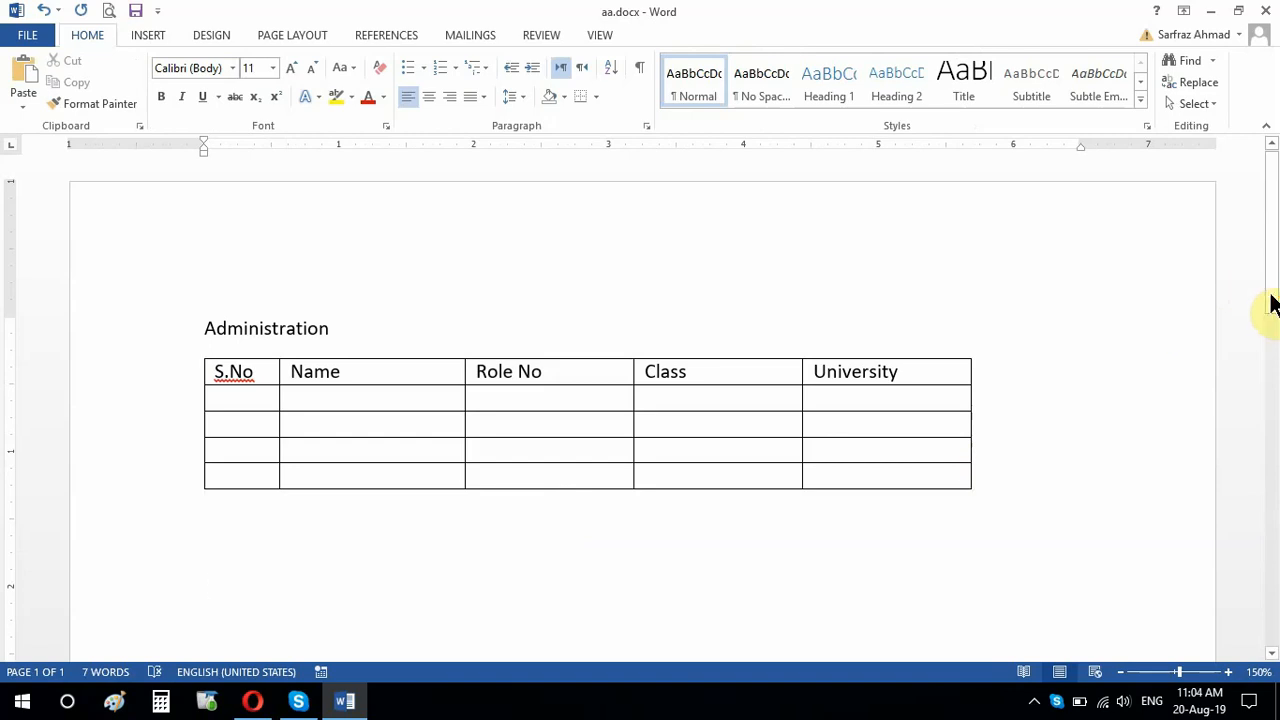
scroll(1272, 340, "down", 3)
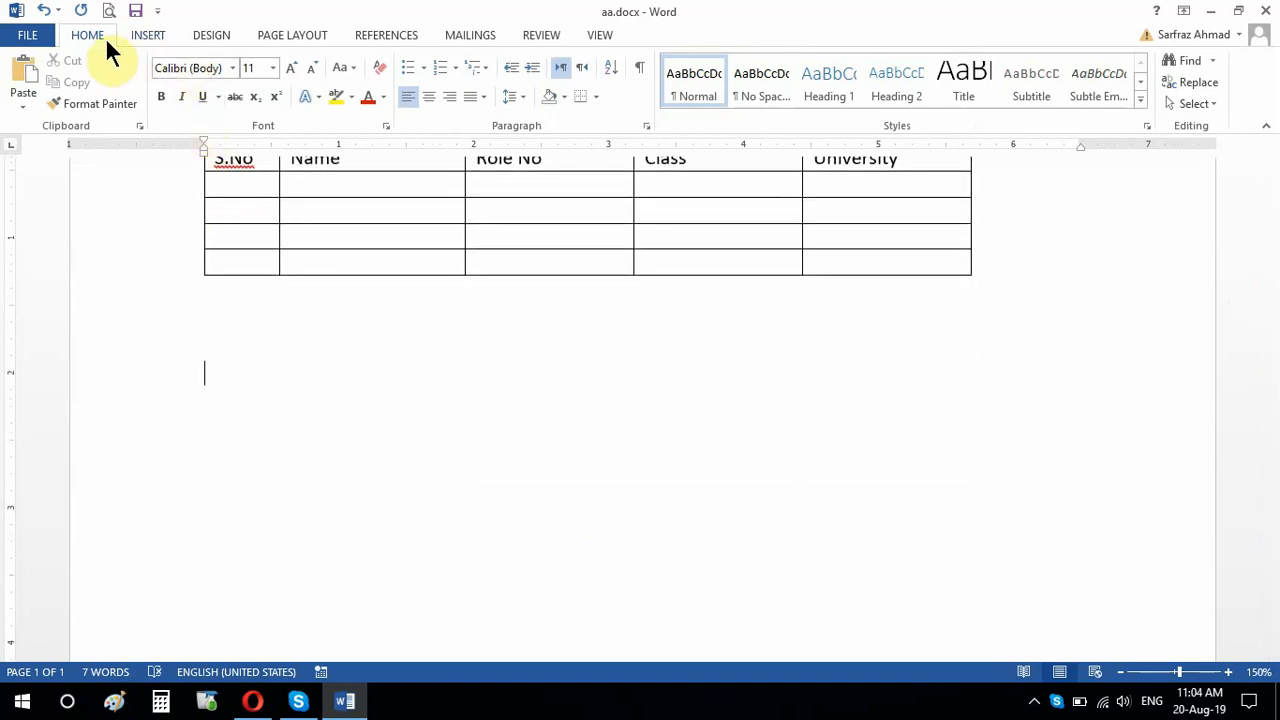
Step: Draw a rectangle about 5.75 in wide and 1.43 in high below the table and give it the white style with a blue outline
left_click(147, 40)
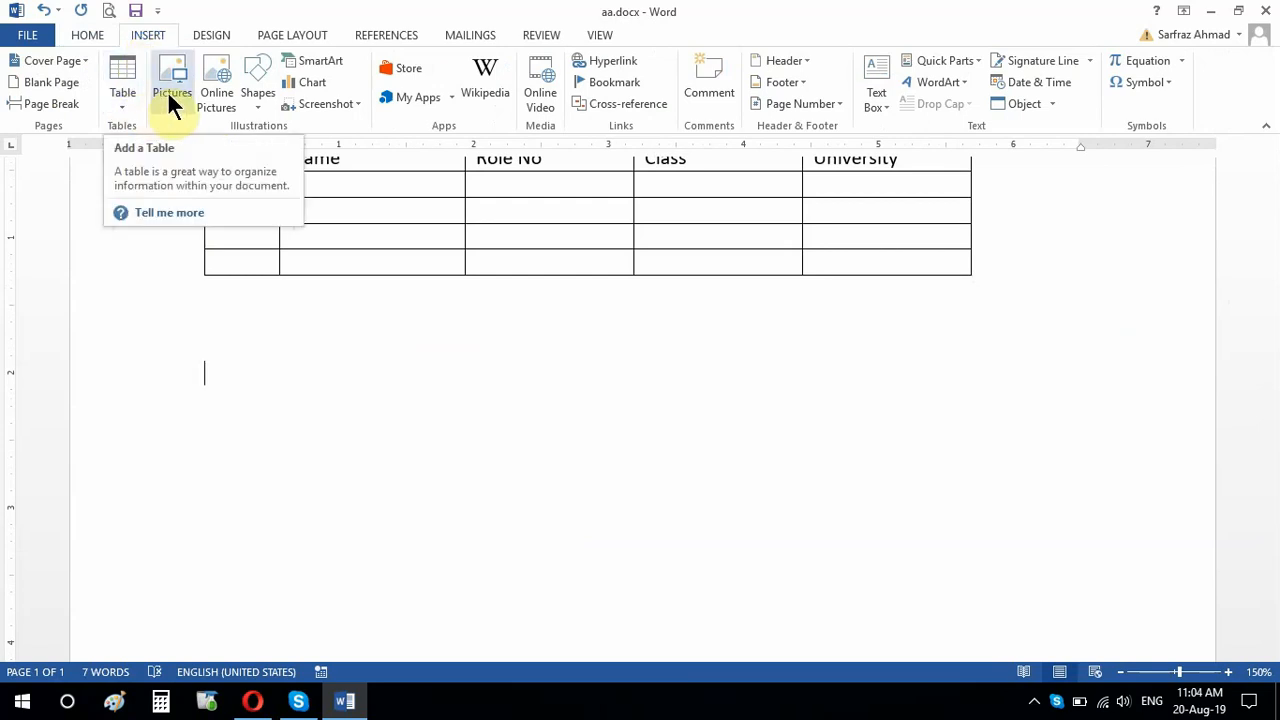
left_click(259, 102)
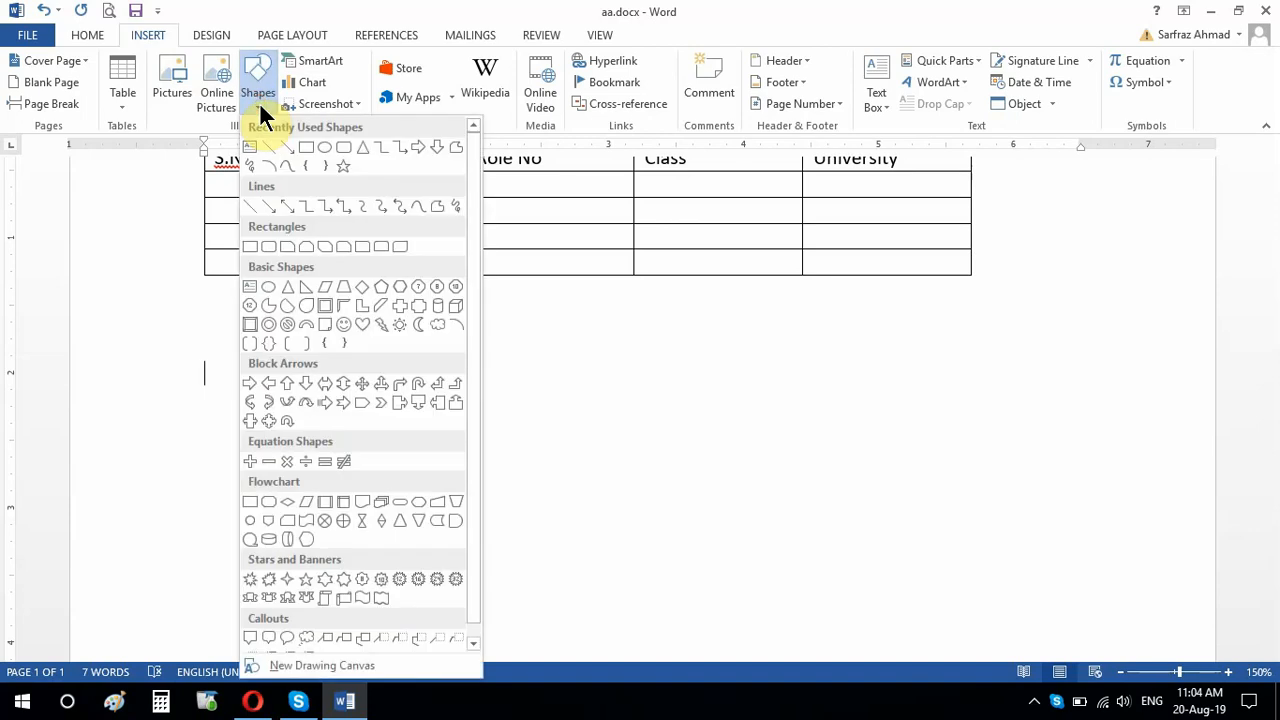
left_click(306, 153)
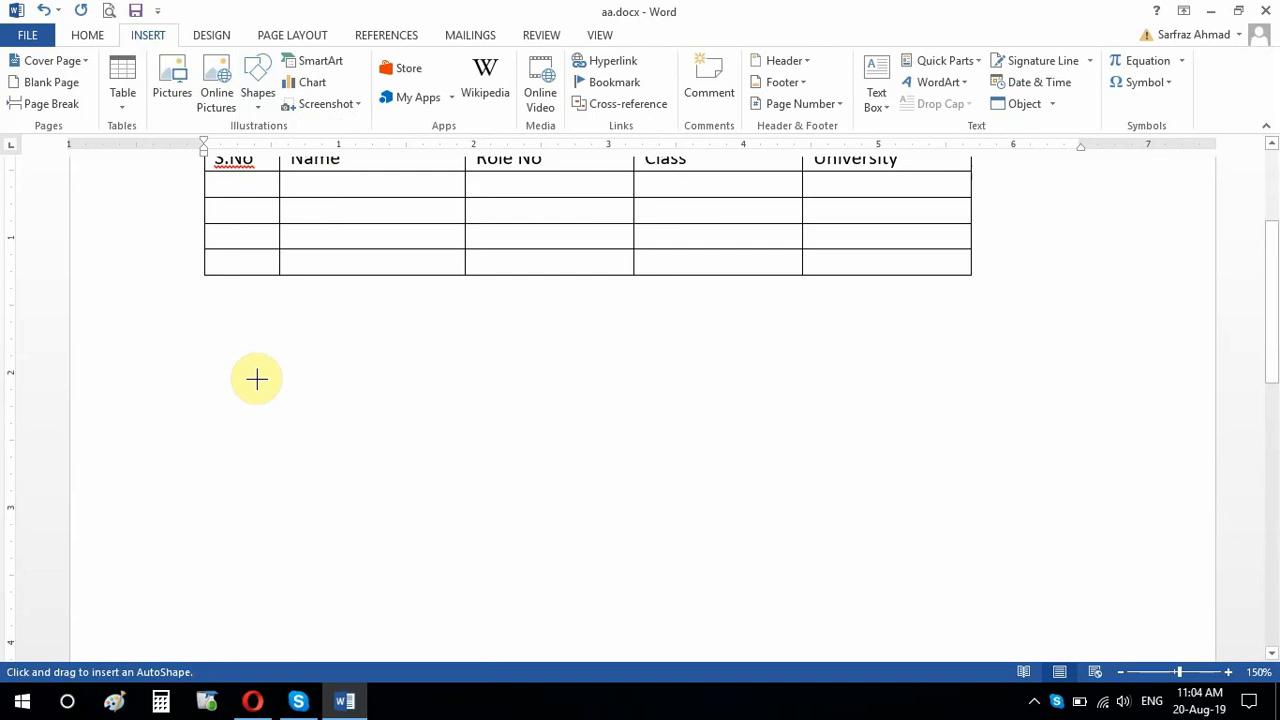
mouse_move(256, 378)
left_mouse_down()
mouse_move(954, 526)
mouse_move(1034, 529)
mouse_move(1031, 571)
left_mouse_up()
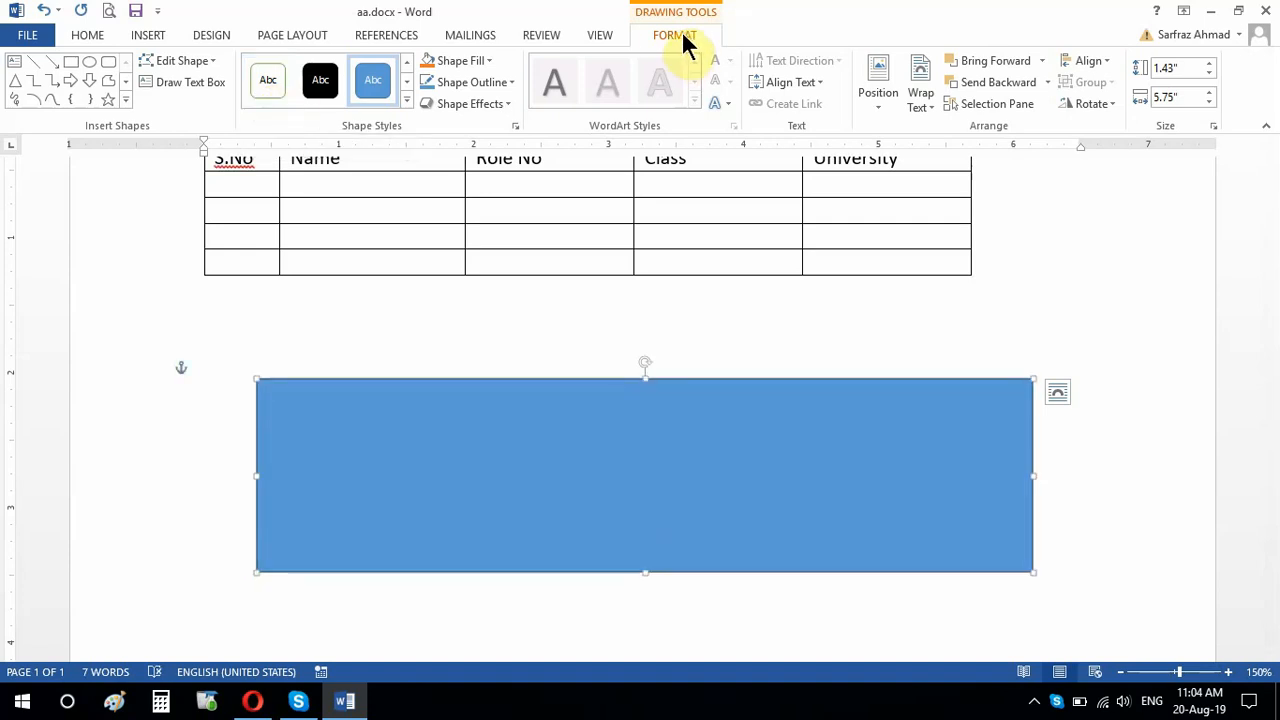
left_click(408, 99)
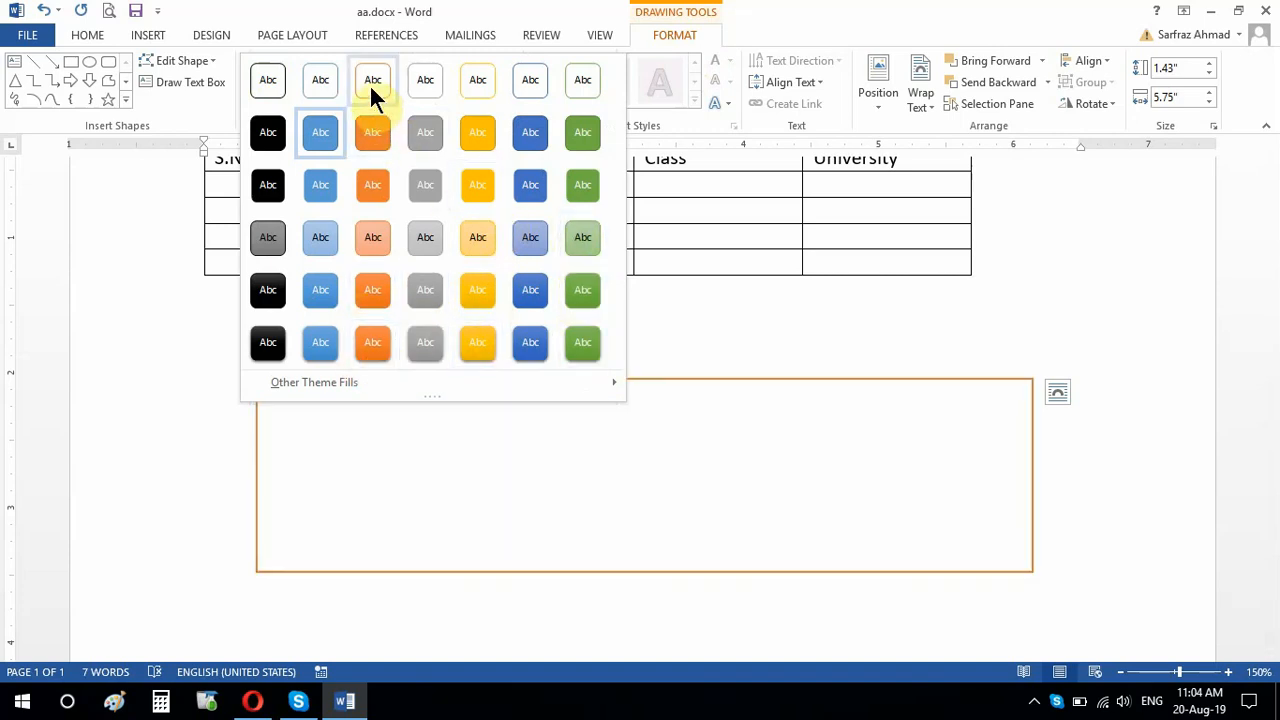
left_click(317, 89)
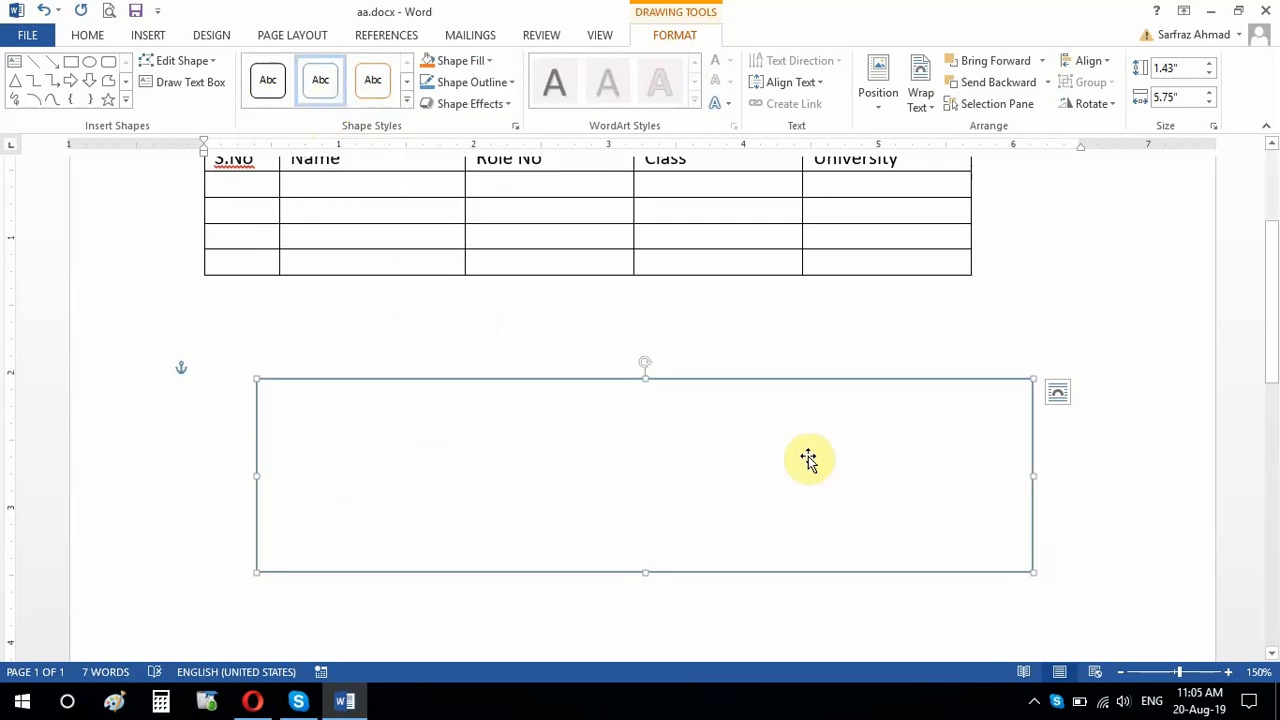
Step: Add the text "How are you?" inside the rectangle, with a second line of a person's name followed by "and so on", and start a third line
right_click(434, 459)
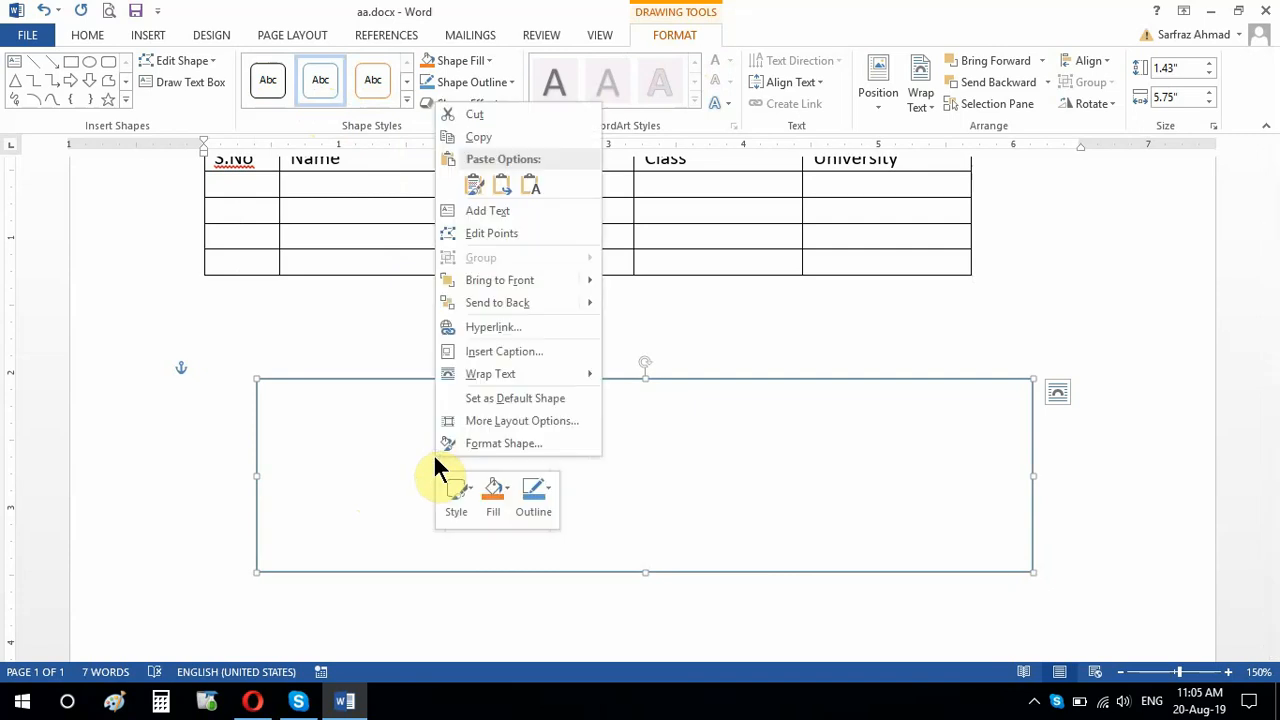
left_click(521, 212)
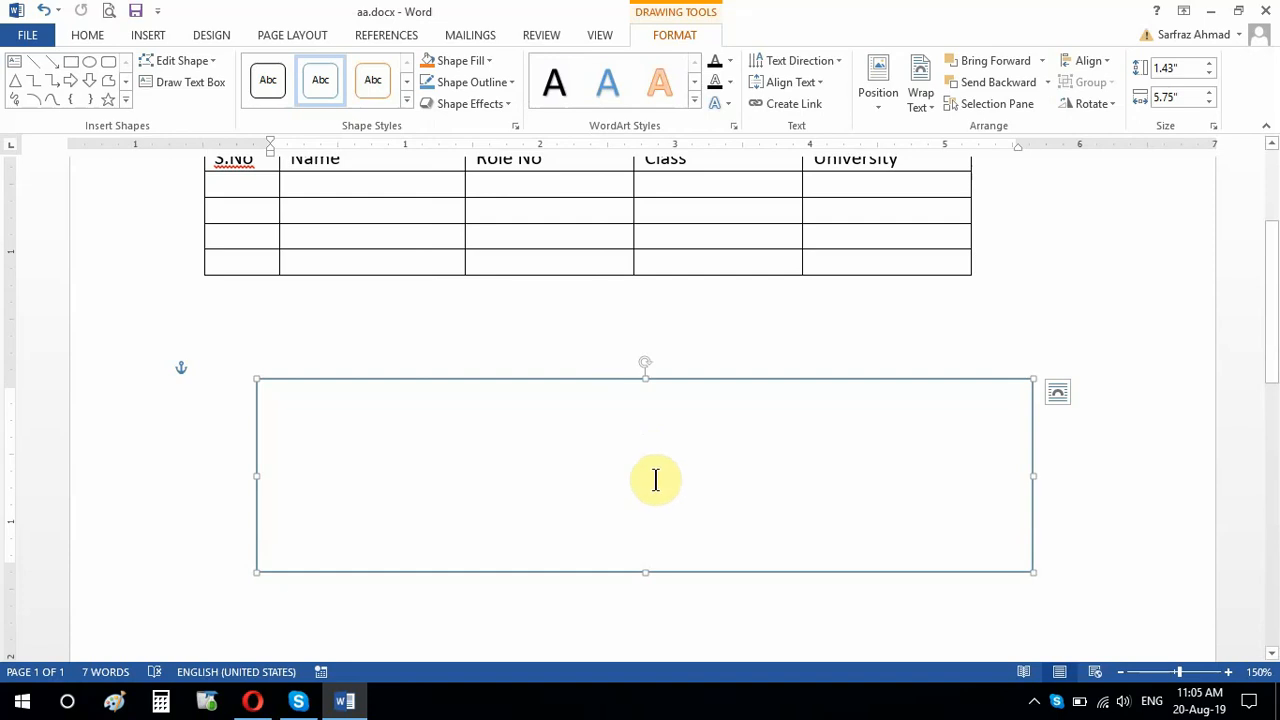
type("Ho")
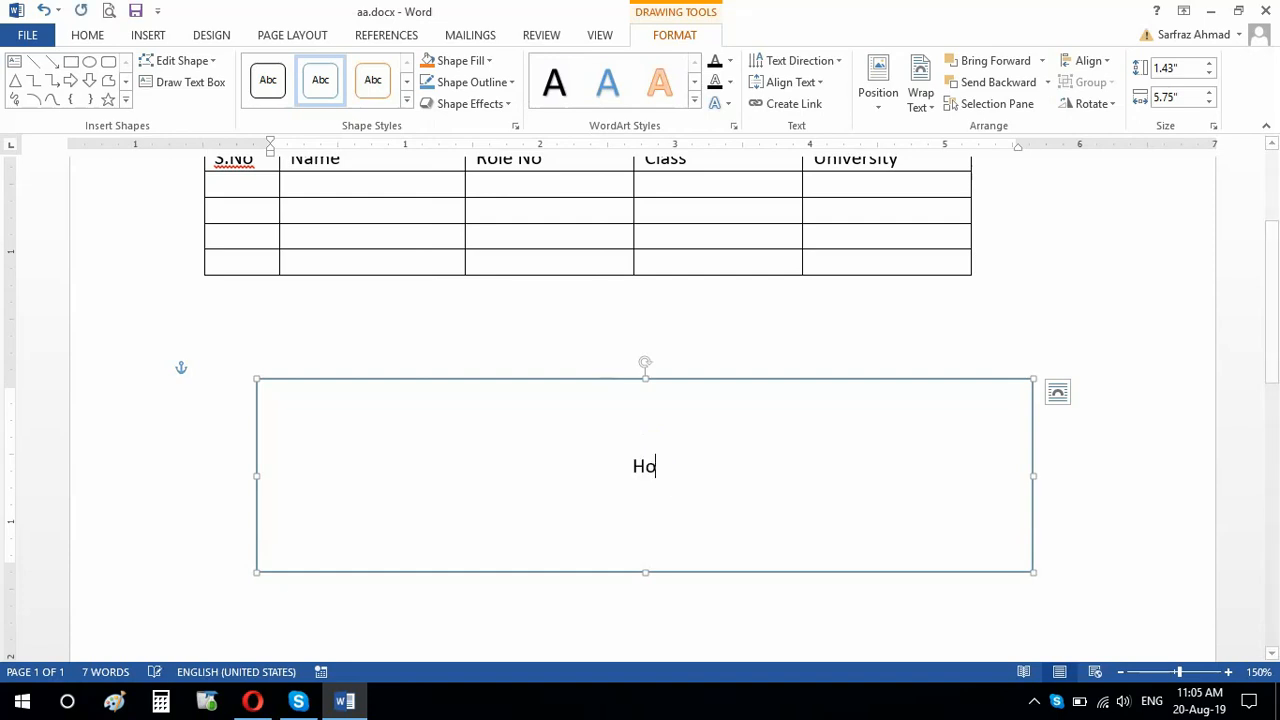
type("w are")
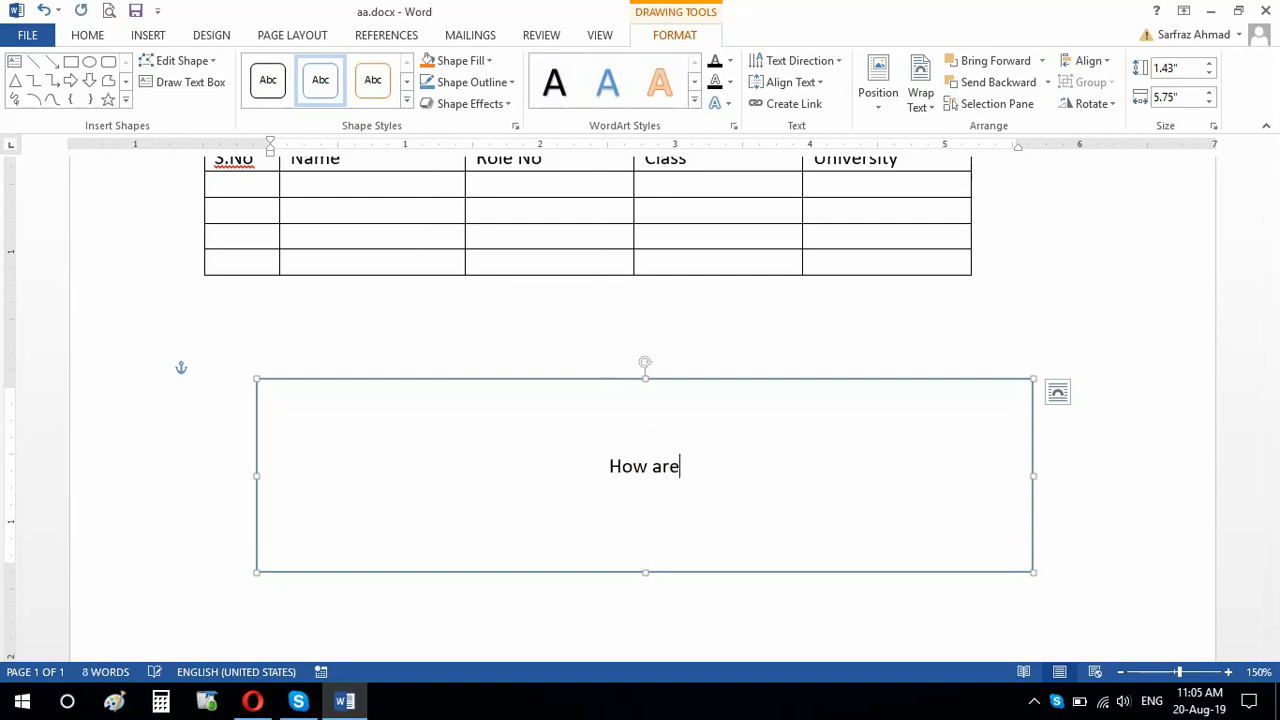
type(" you?")
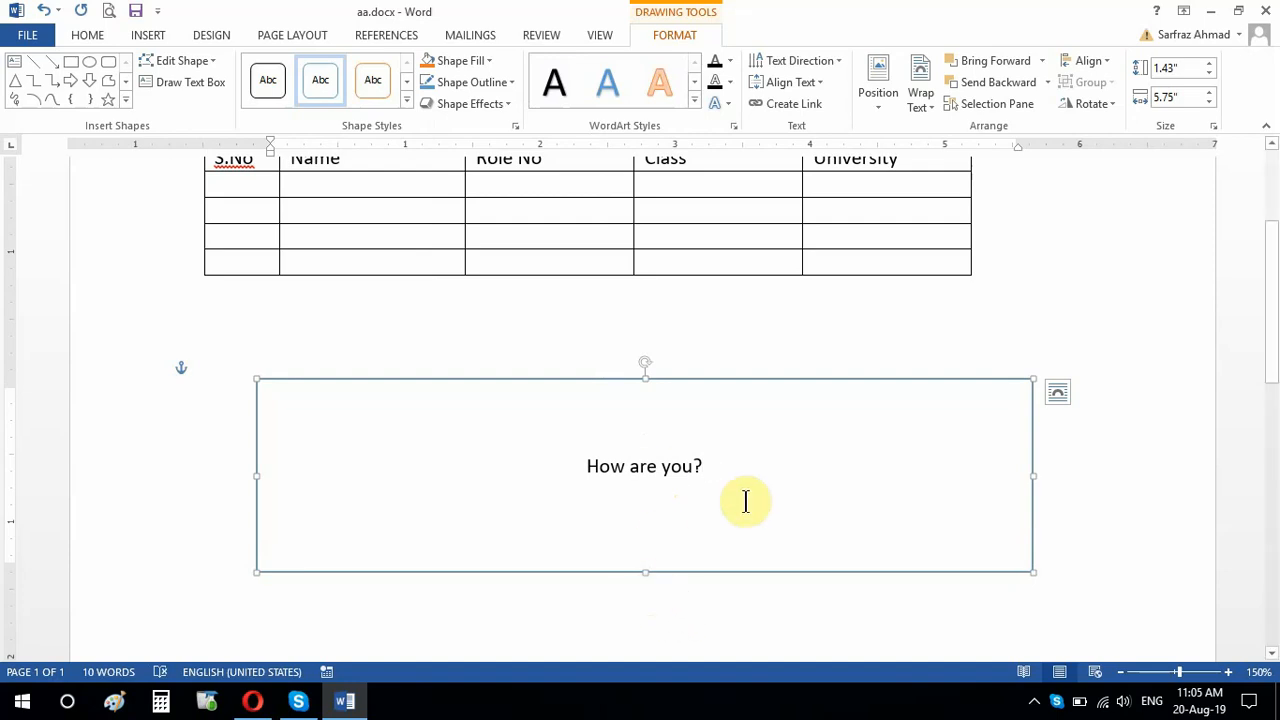
key("Return")
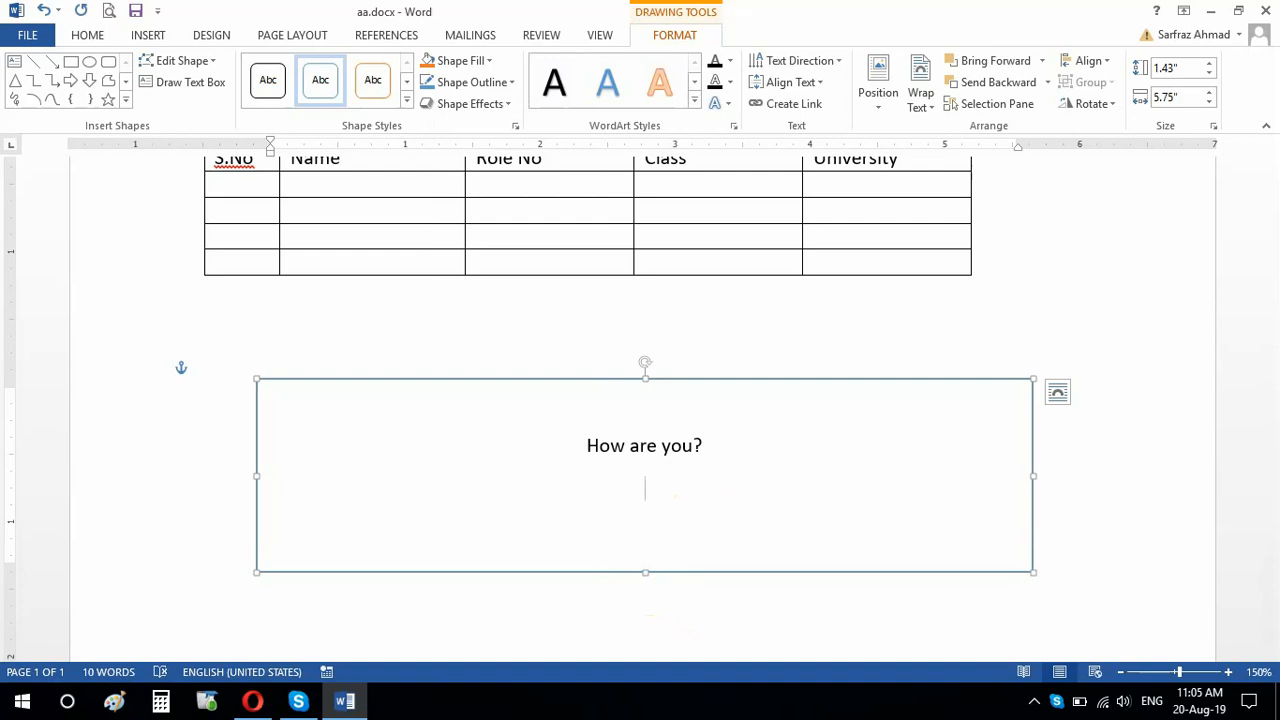
type("Ahmad and ")
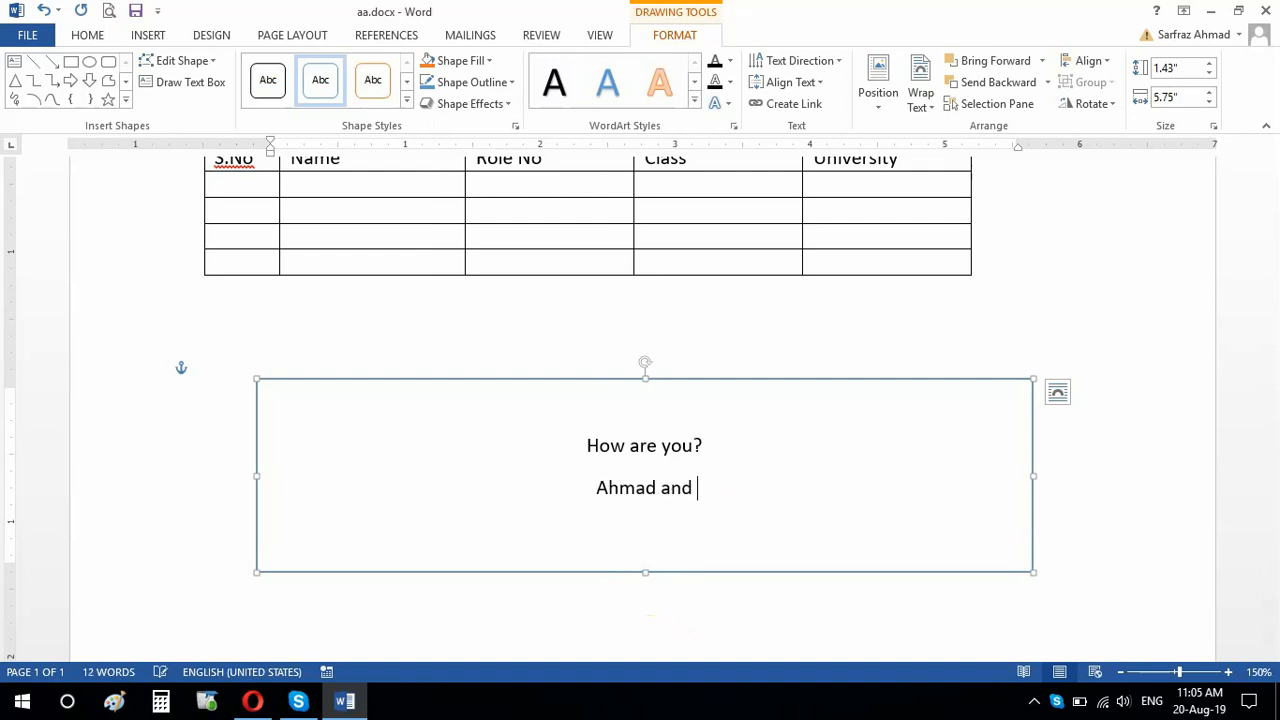
type("so on")
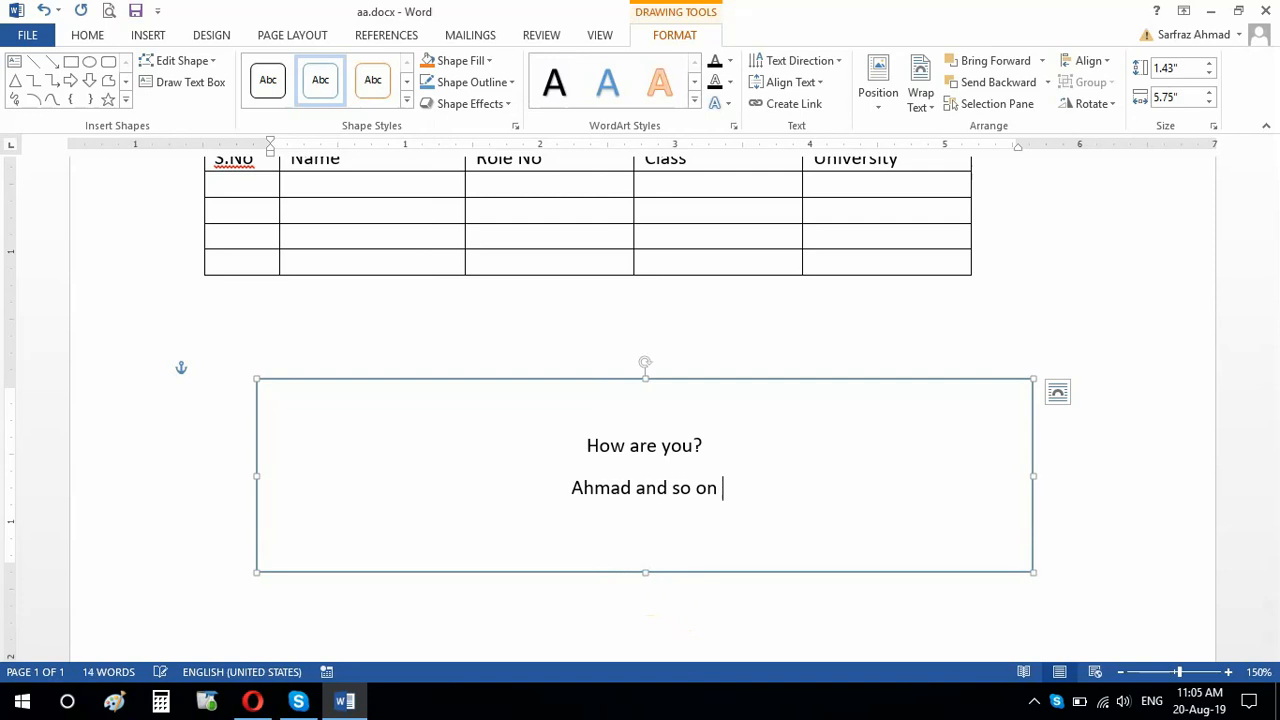
key("Return")
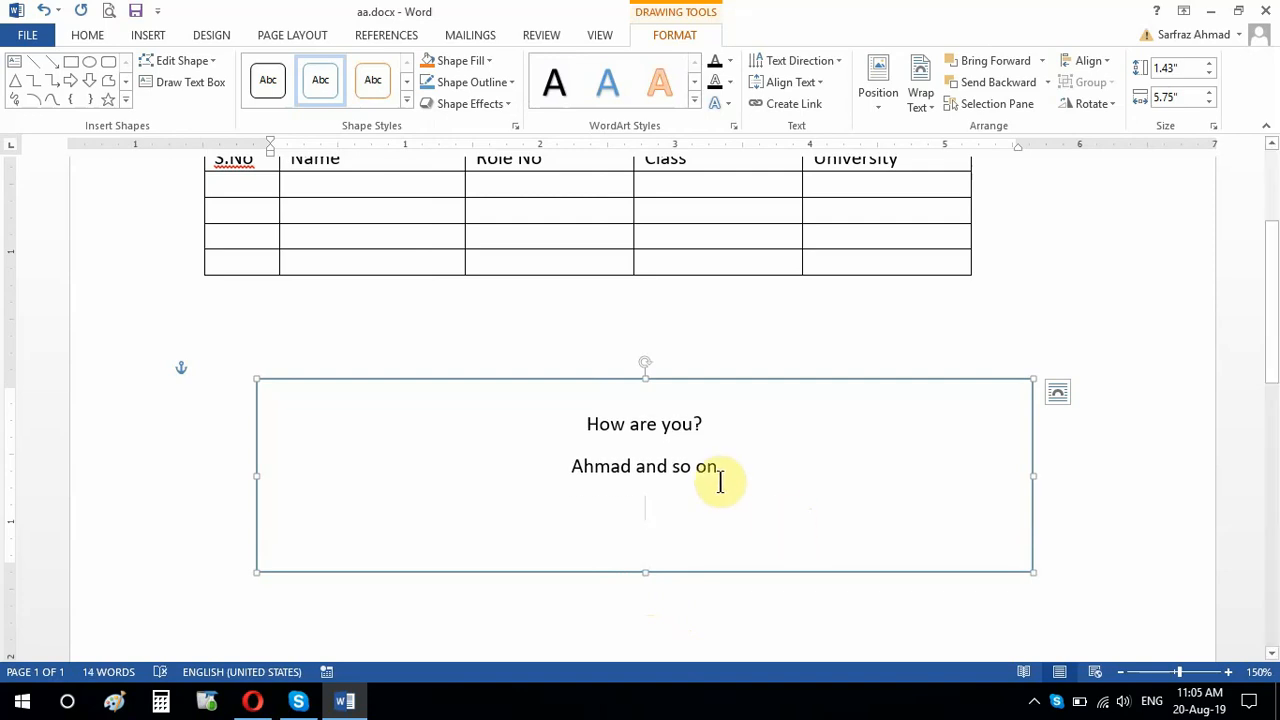
Step: Set both text lines in the rectangle to 20 pt bold, and apply underlining to them before removing it again
left_click_drag(737, 470, 574, 425)
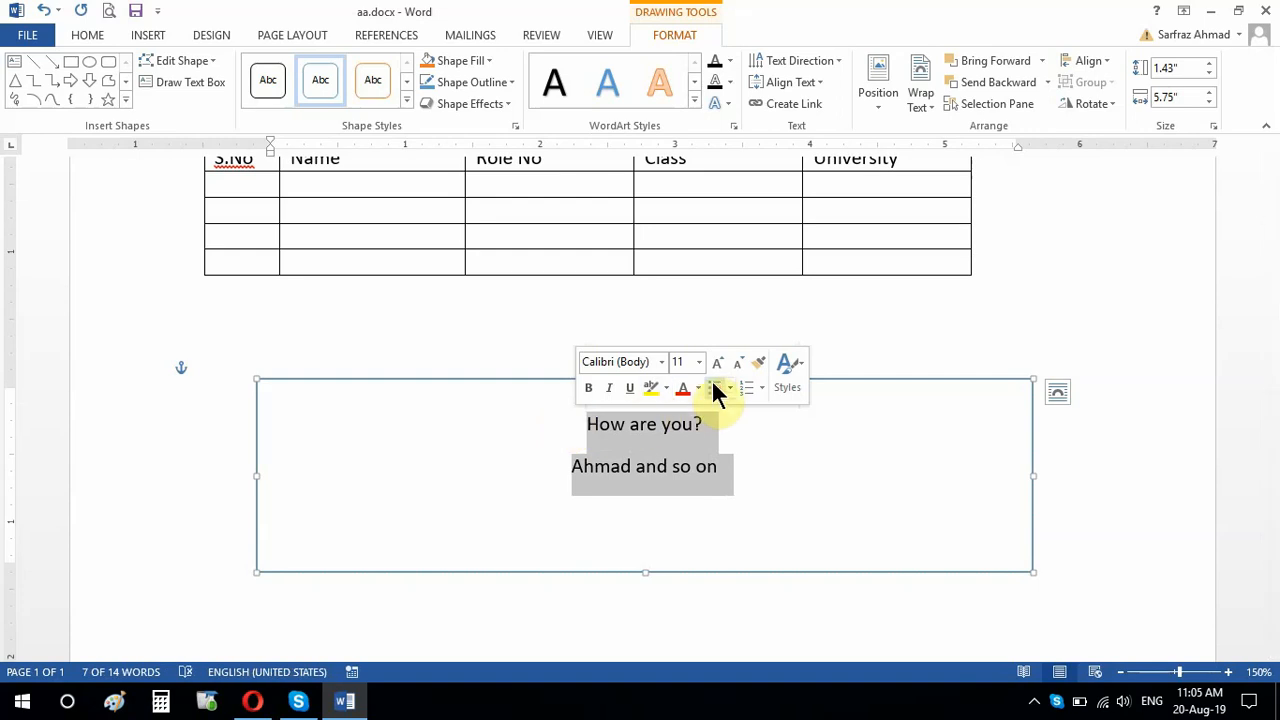
left_click(718, 362)
left_click(718, 362)
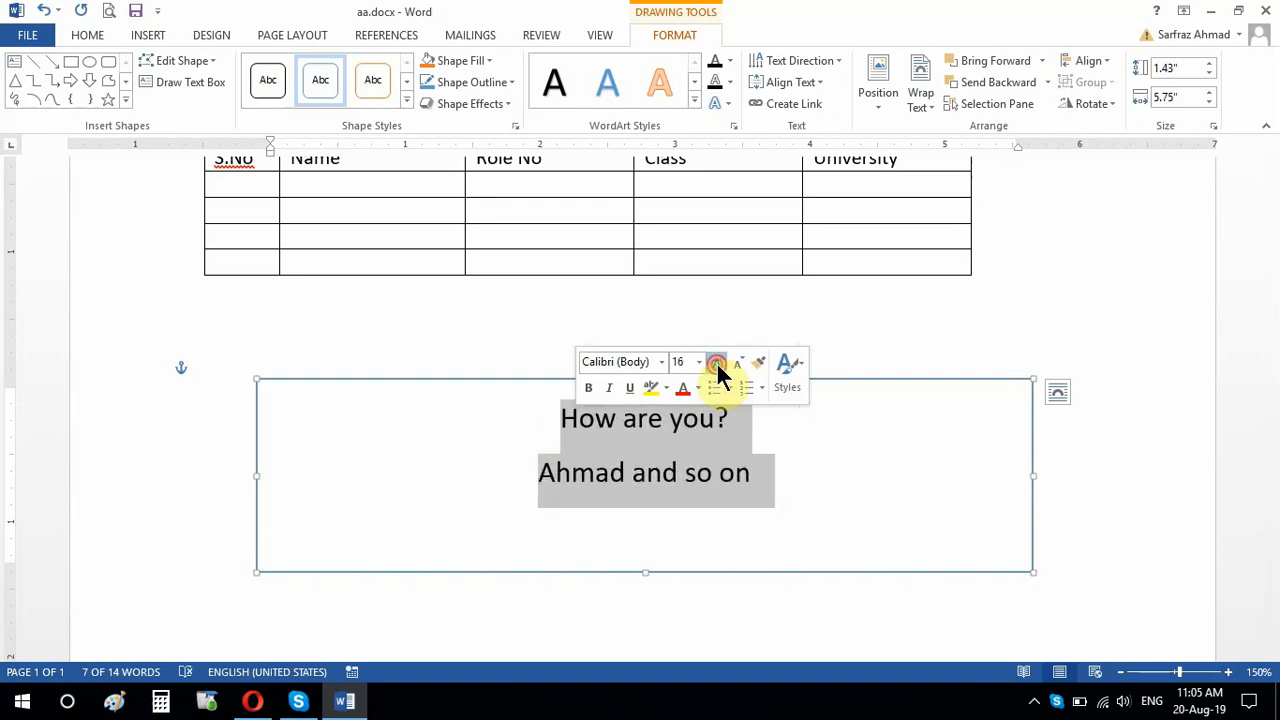
left_click(718, 362)
left_click(718, 362)
left_click(718, 362)
left_click(589, 392)
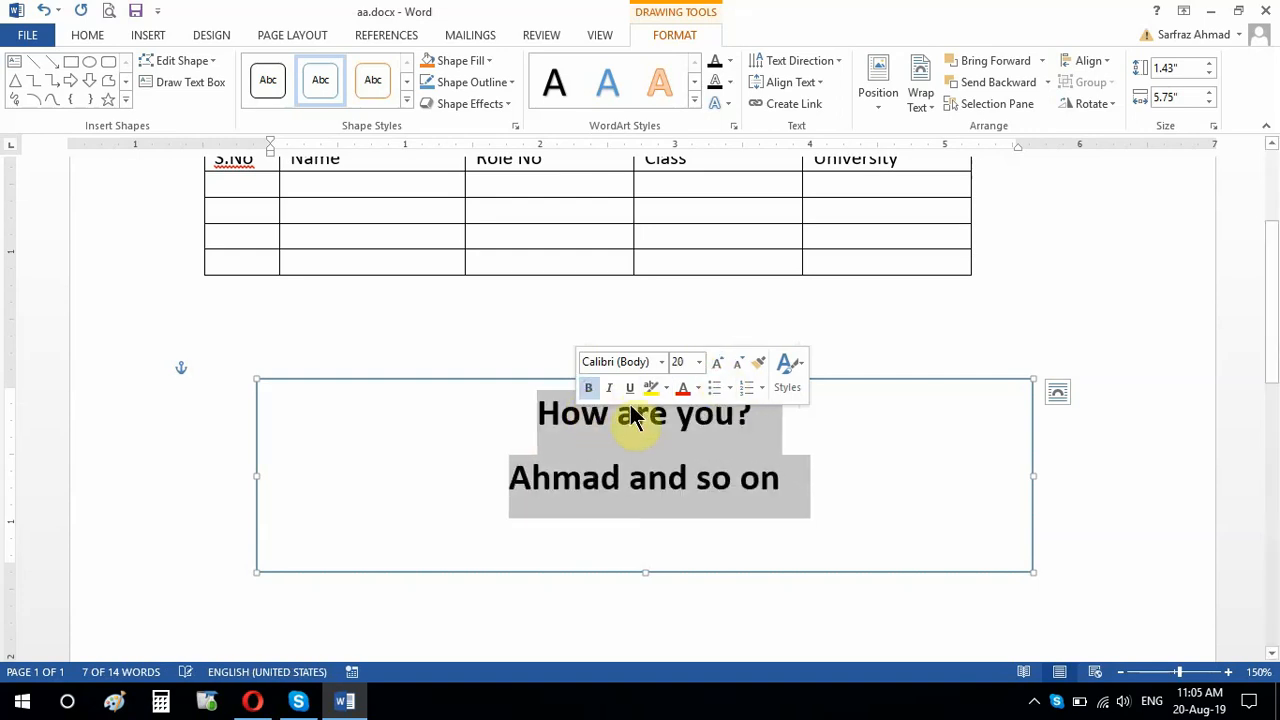
left_click(629, 392)
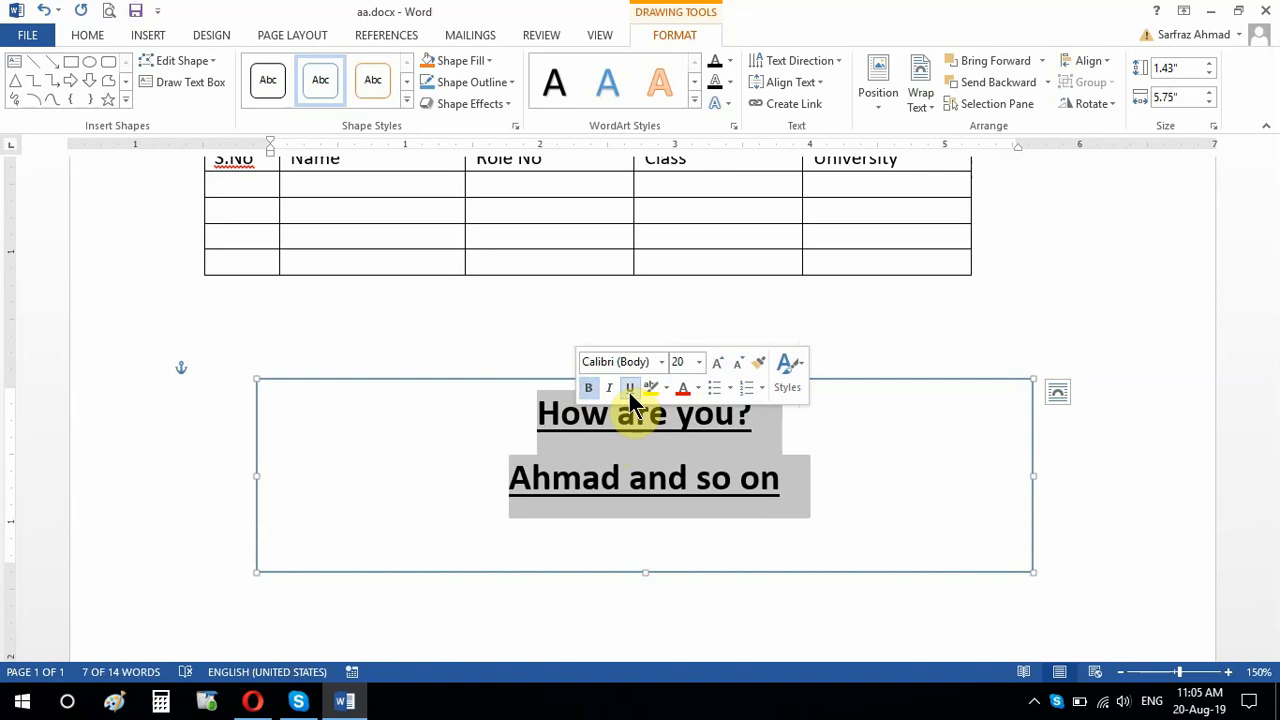
left_click(630, 392)
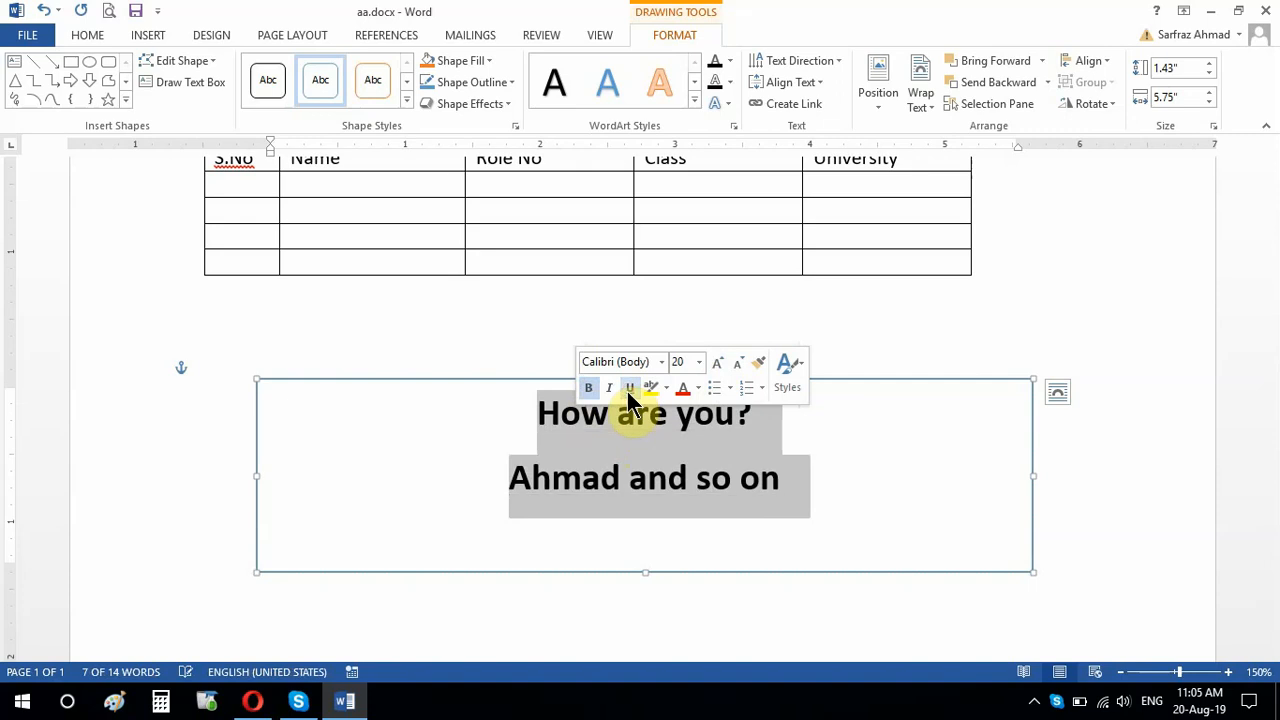
left_click(664, 503)
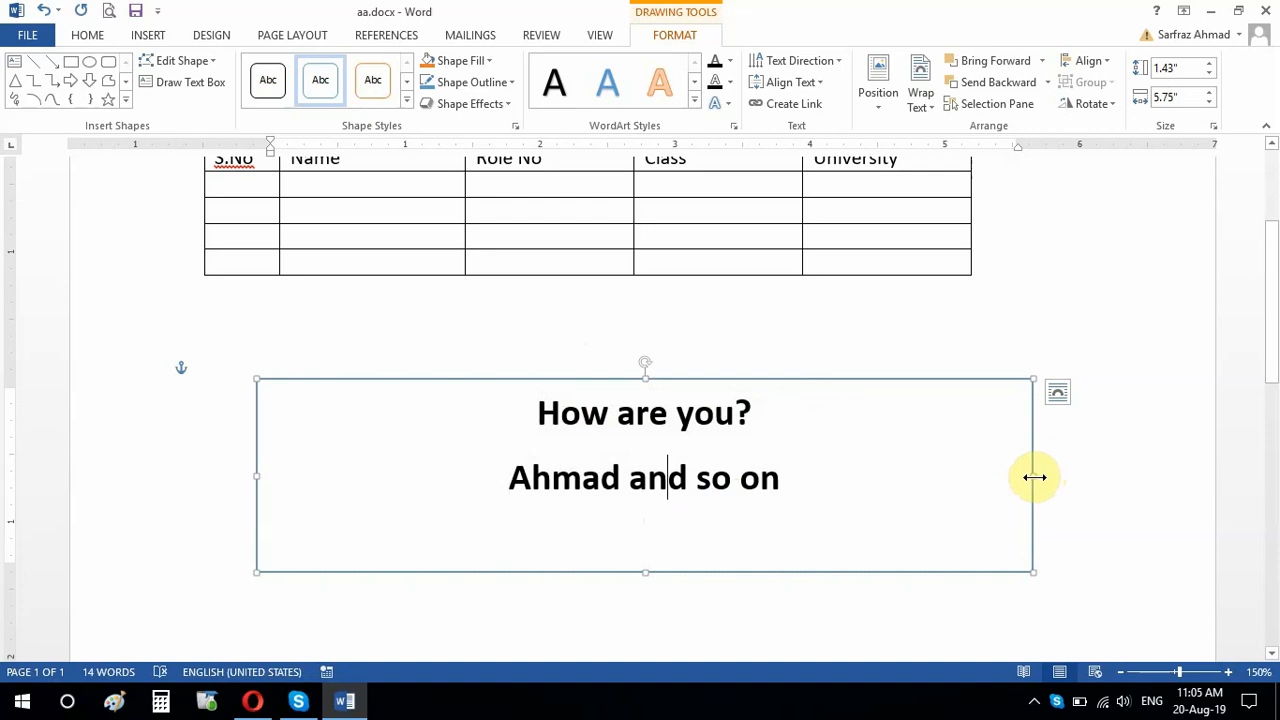
Step: Shrink the rectangle to about 2.98 in wide and 1.08 in high and move it to the middle of the page below the table
left_click_drag(1033, 477, 743, 484)
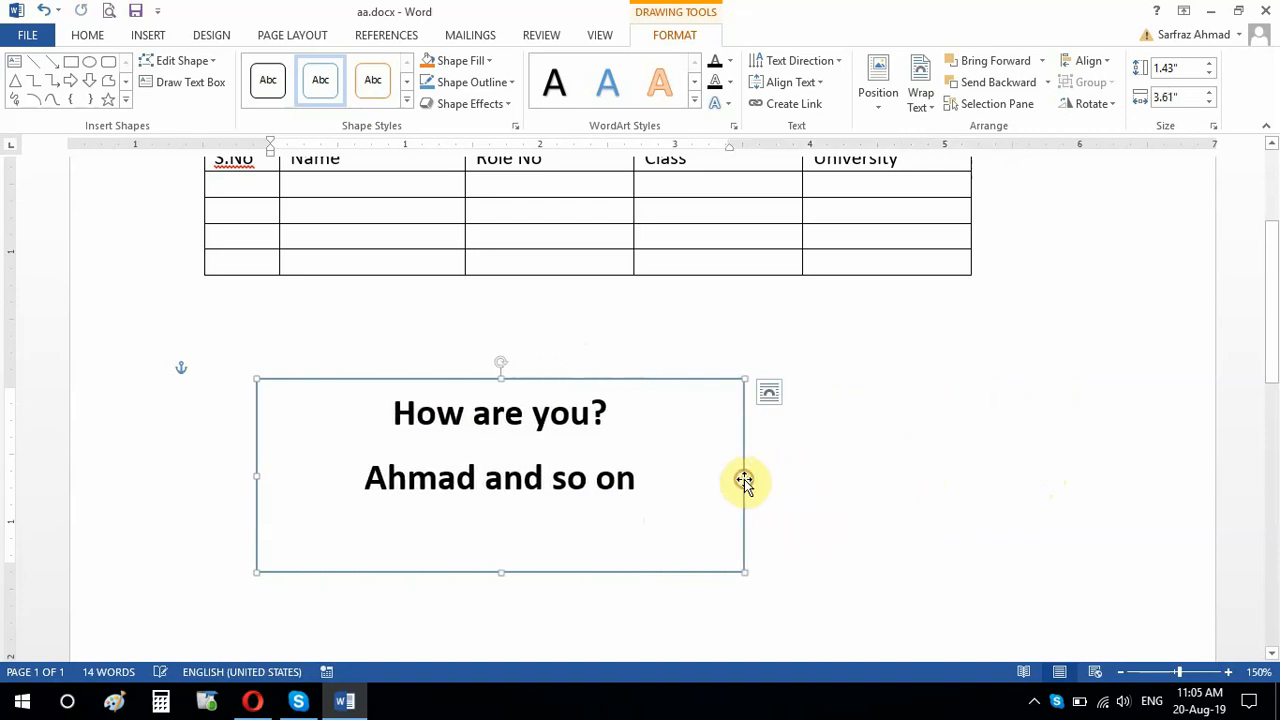
left_click_drag(500, 572, 502, 523)
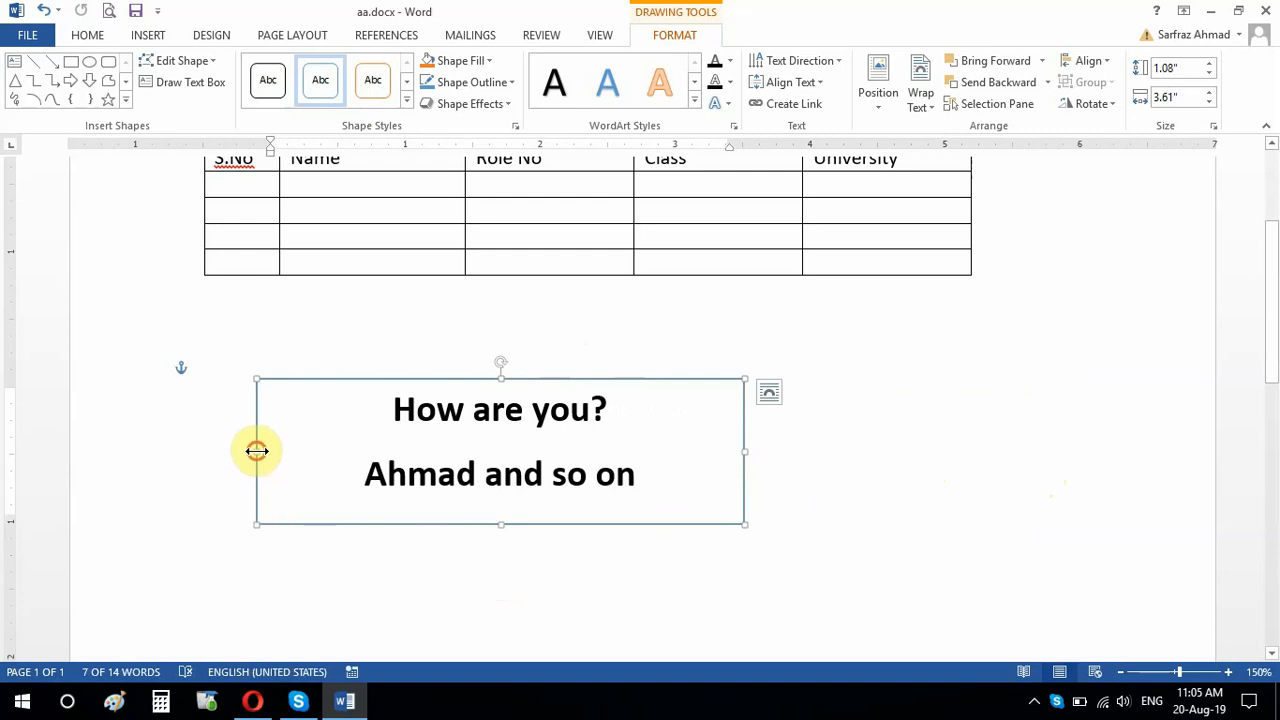
left_click_drag(256, 451, 342, 455)
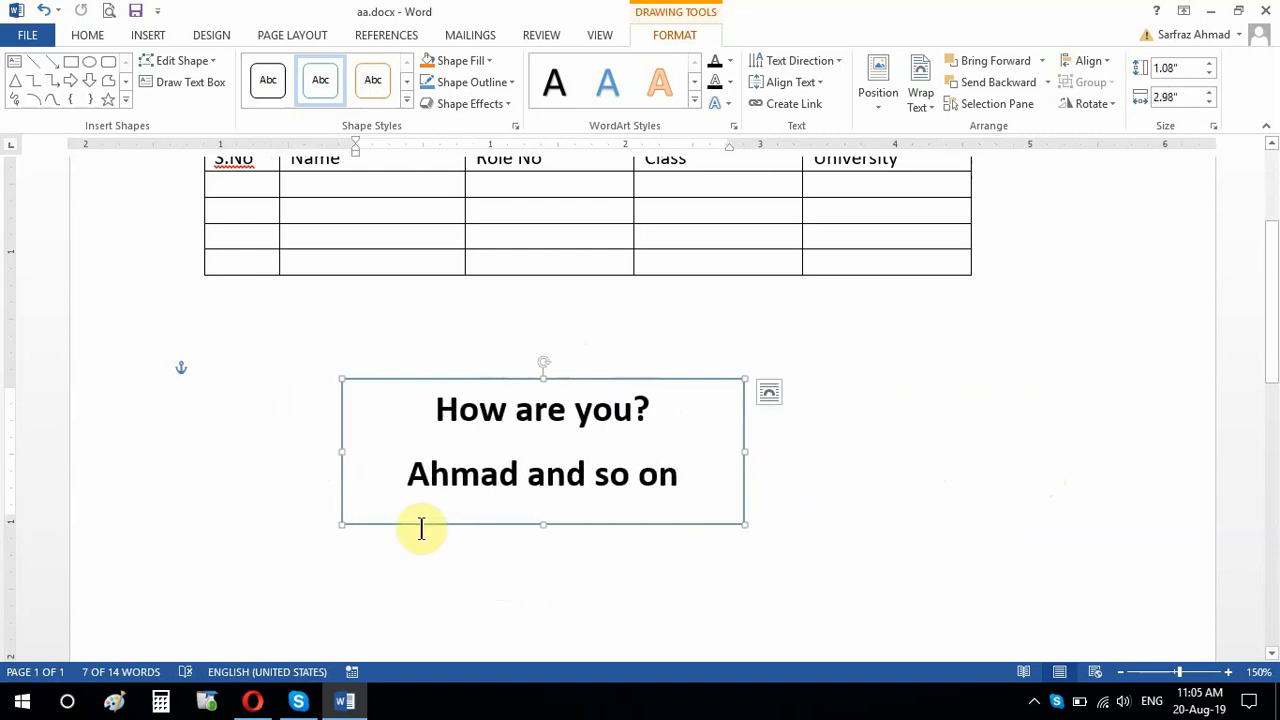
left_click_drag(421, 526, 506, 546)
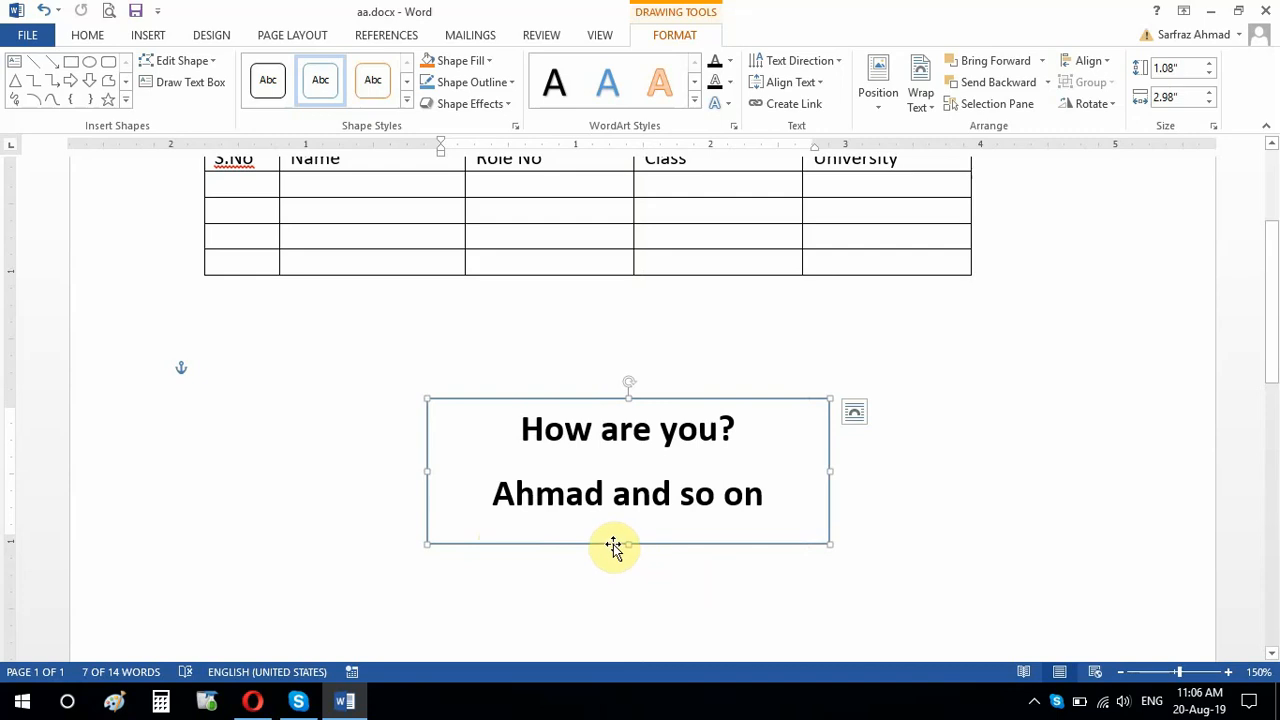
Step: Thicken the rectangle's solid outline to 5.75 pt in its shape formatting settings, then deselect it and close the settings
right_click(502, 546)
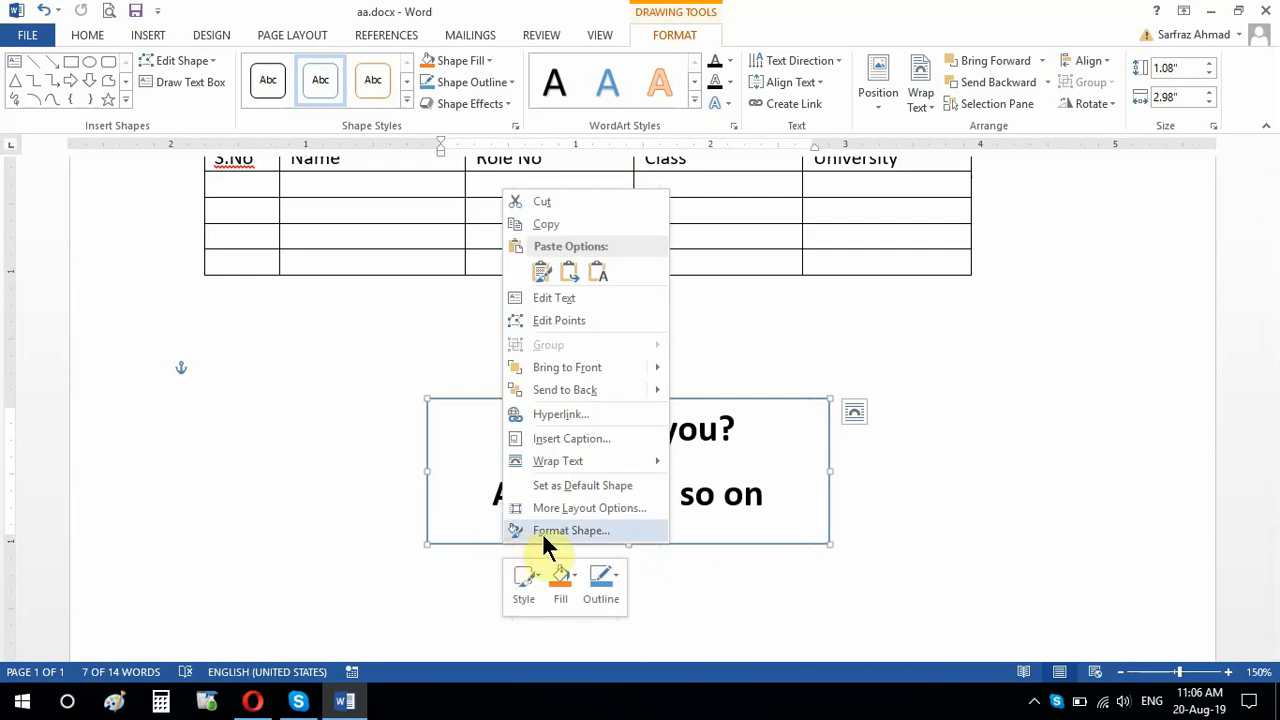
left_click(543, 532)
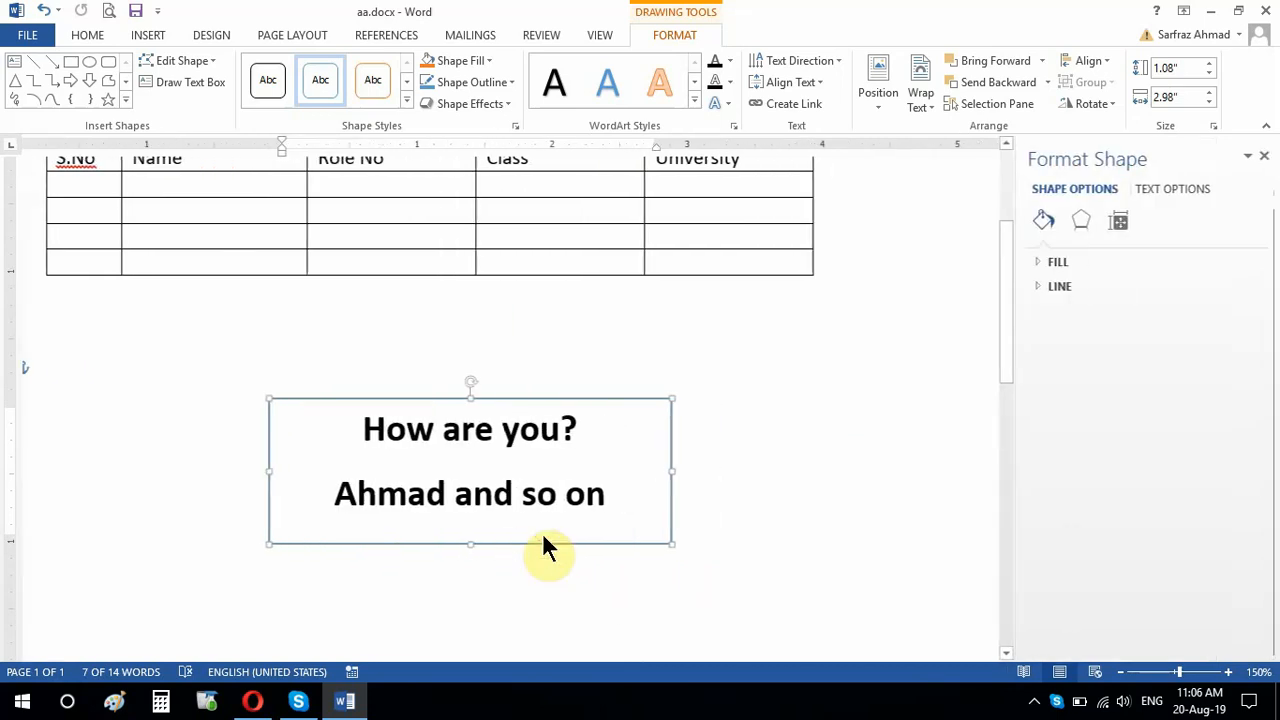
left_click(1047, 286)
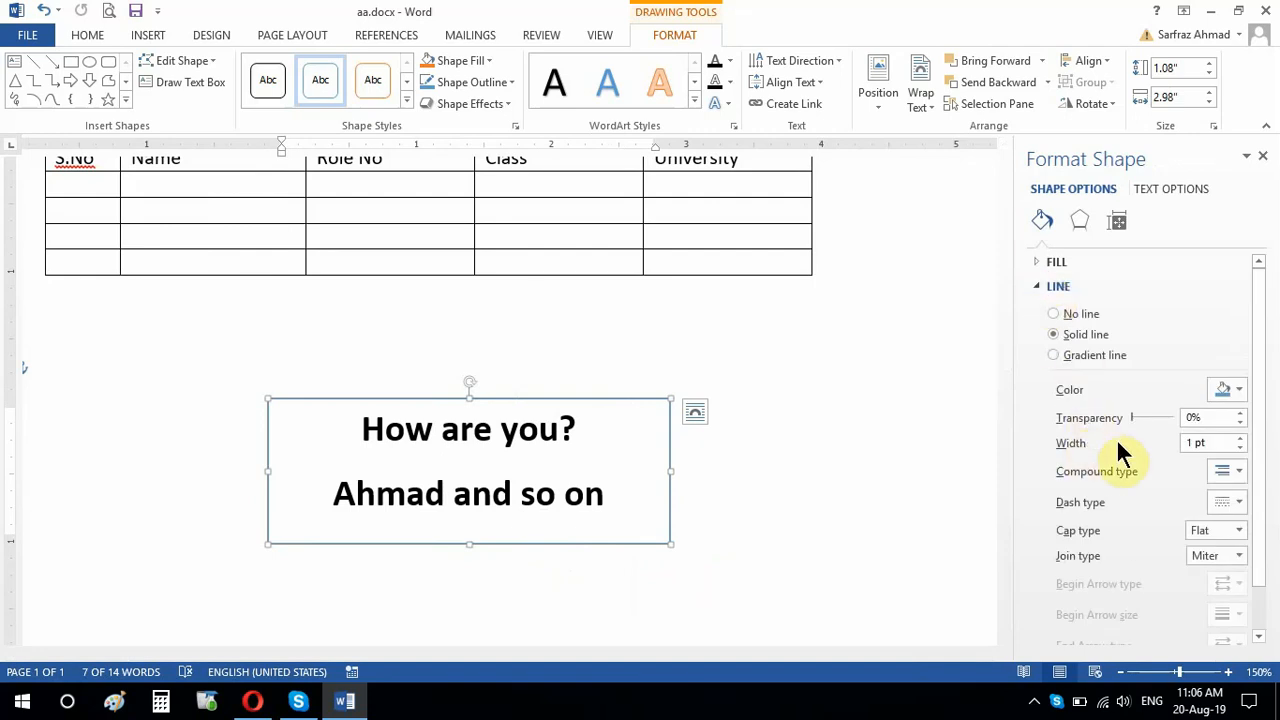
left_click(1240, 438)
left_click(1240, 438)
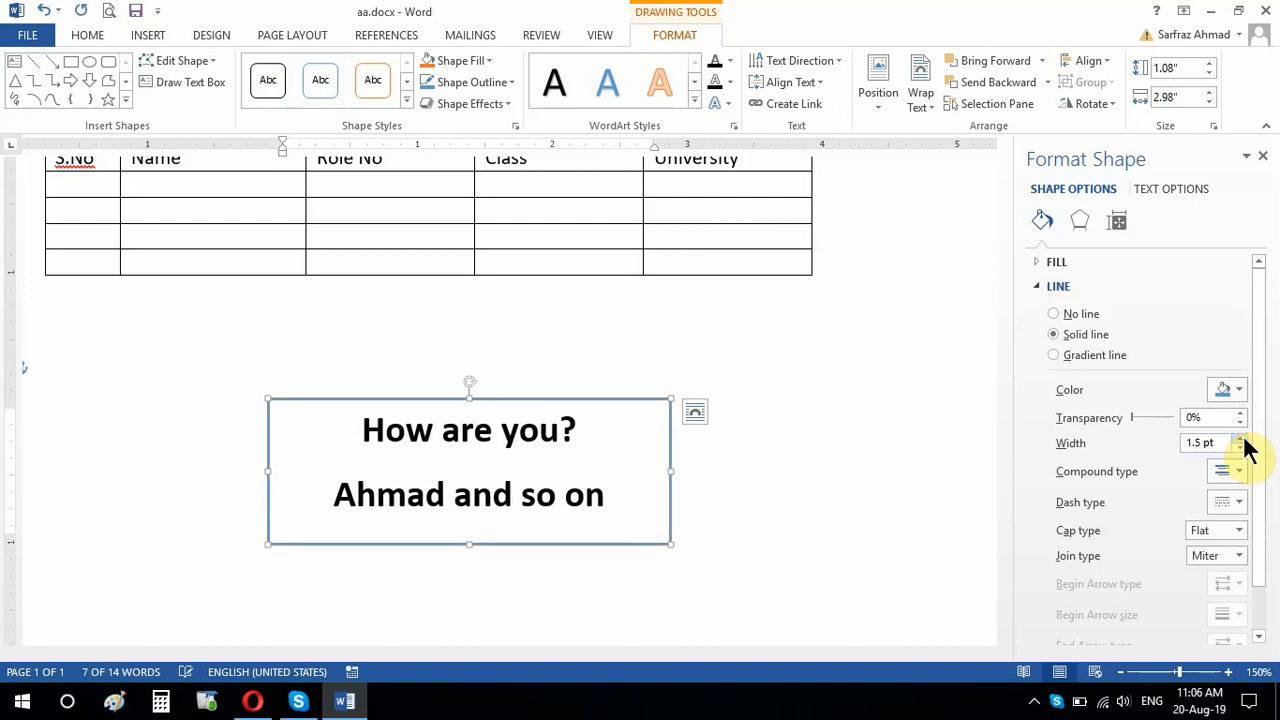
left_click(1240, 438)
left_click(1240, 438)
left_click(1240, 438)
left_click(1240, 438)
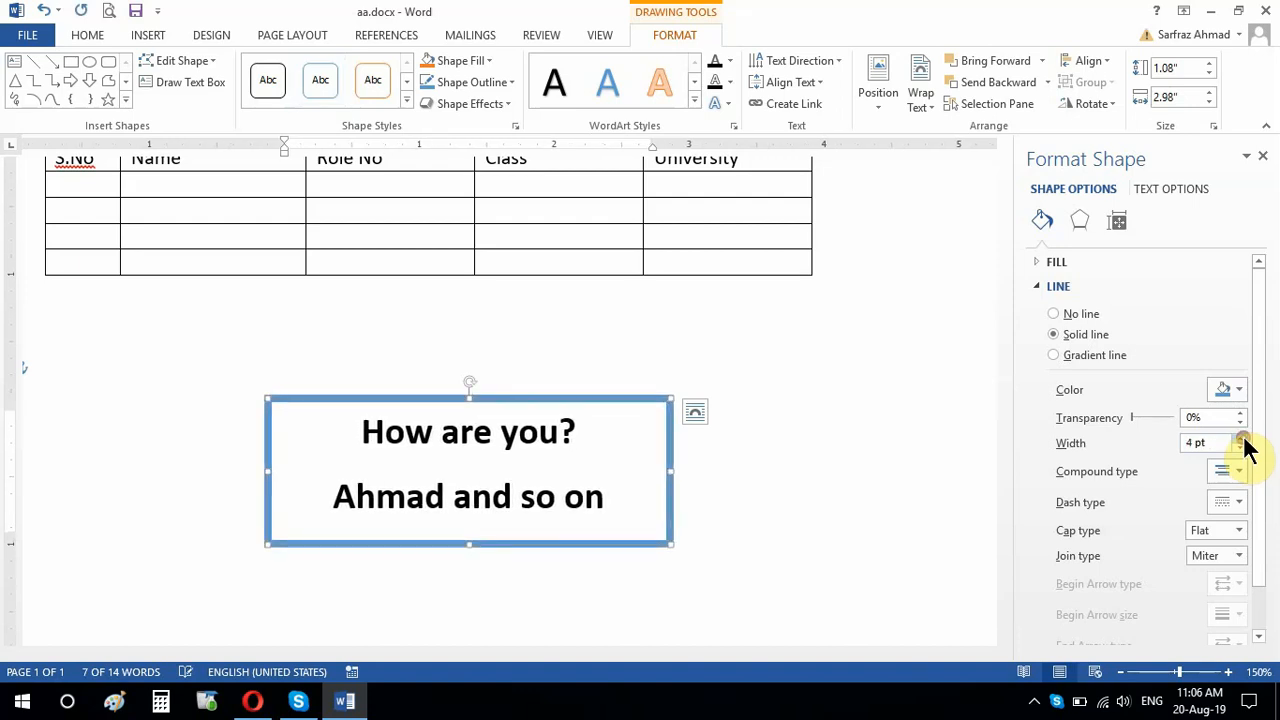
left_click(1240, 438)
left_click(1240, 438)
left_click(1240, 438)
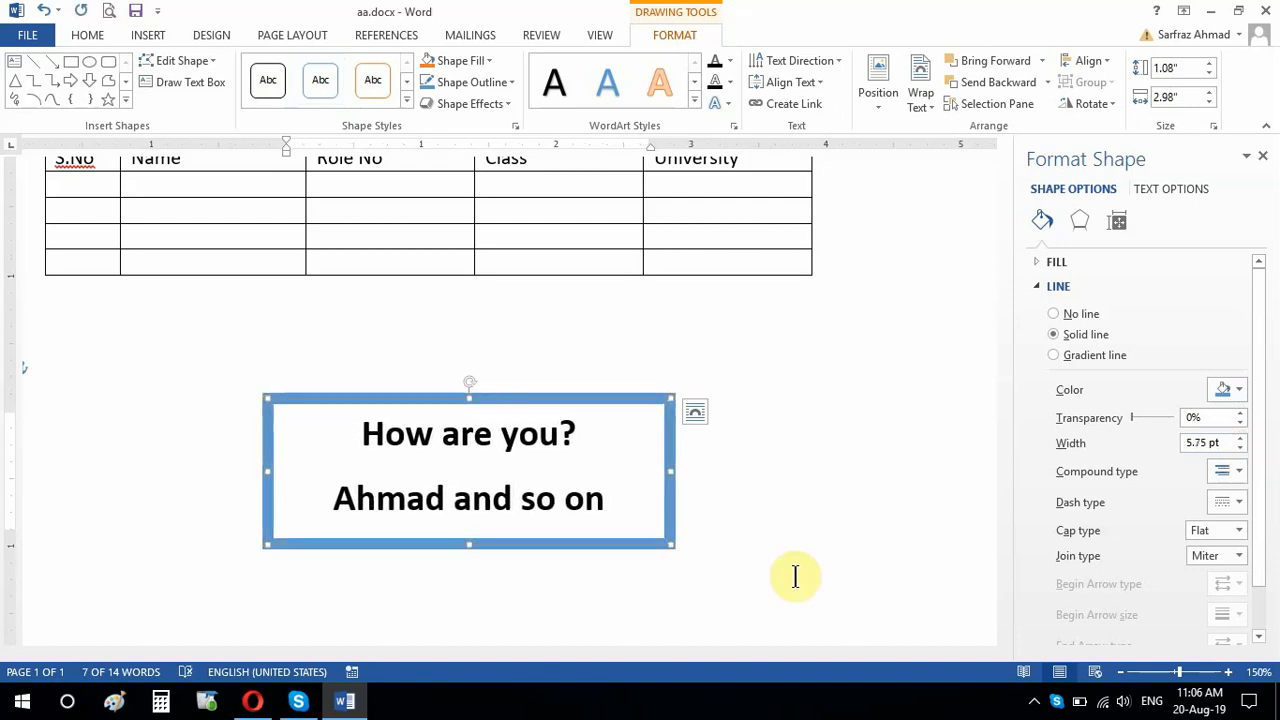
left_click(712, 600)
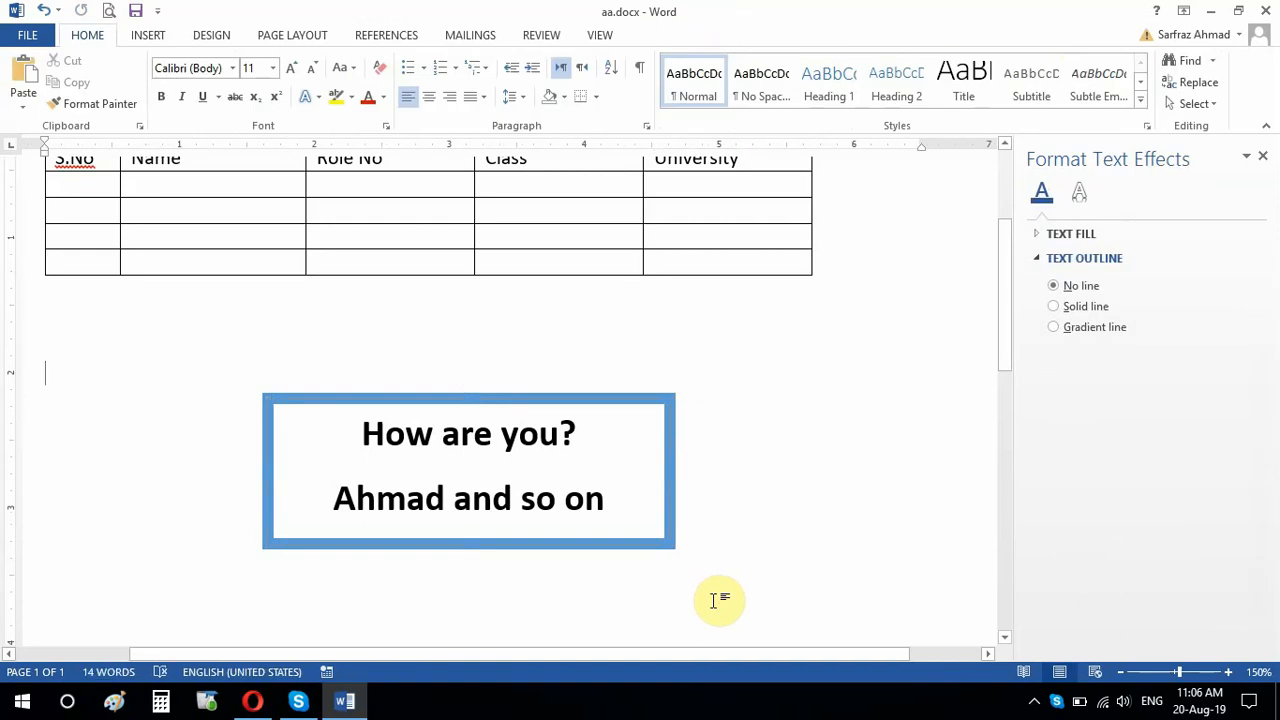
left_click(1265, 158)
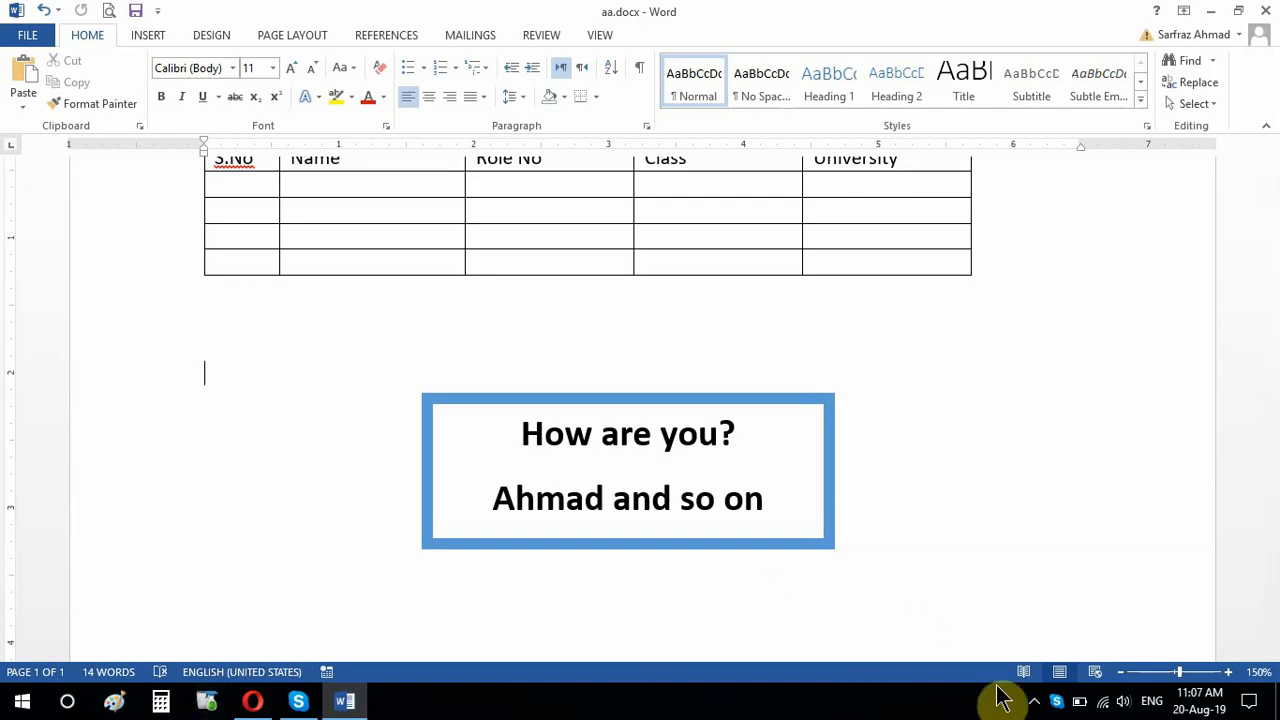
left_click(1034, 701)
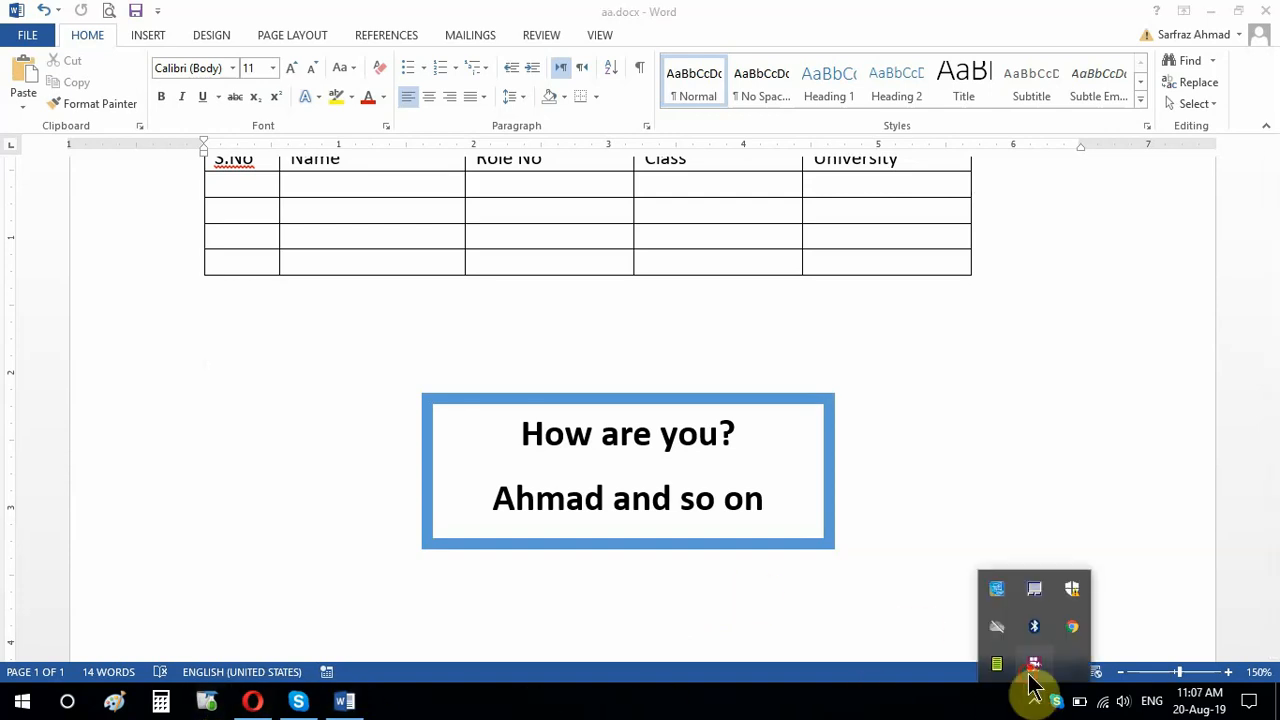
right_click(1034, 665)
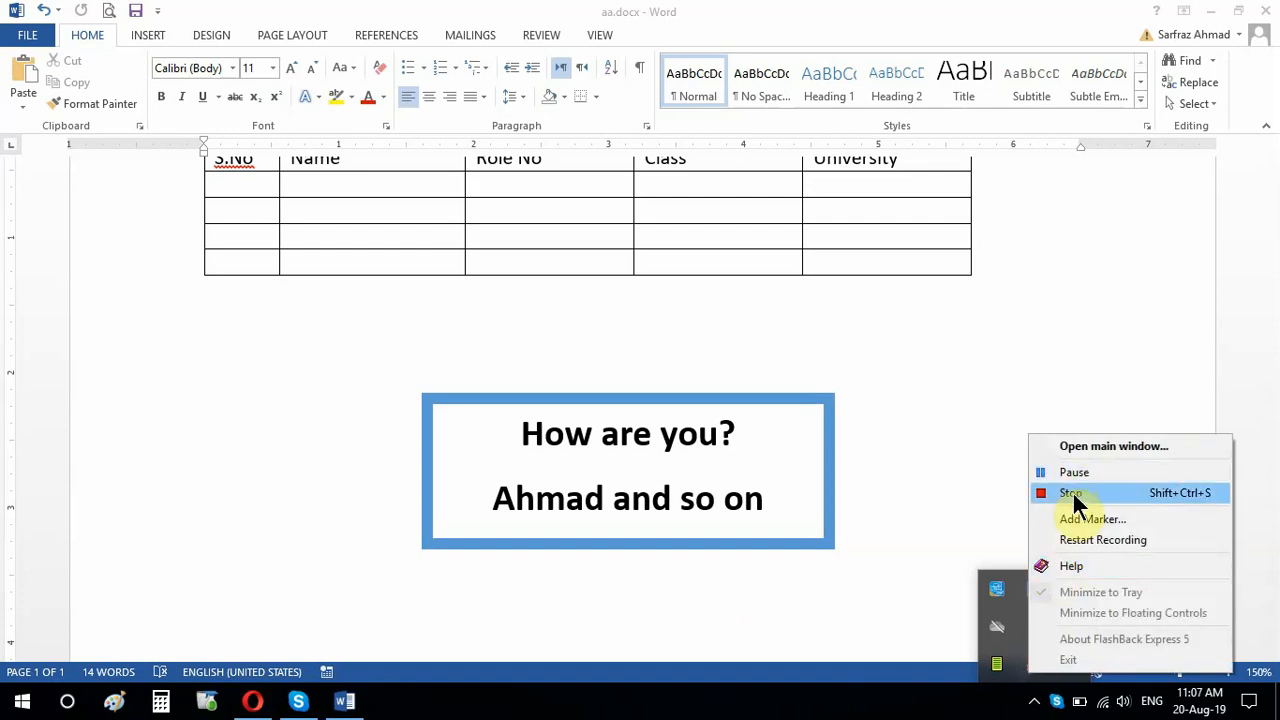